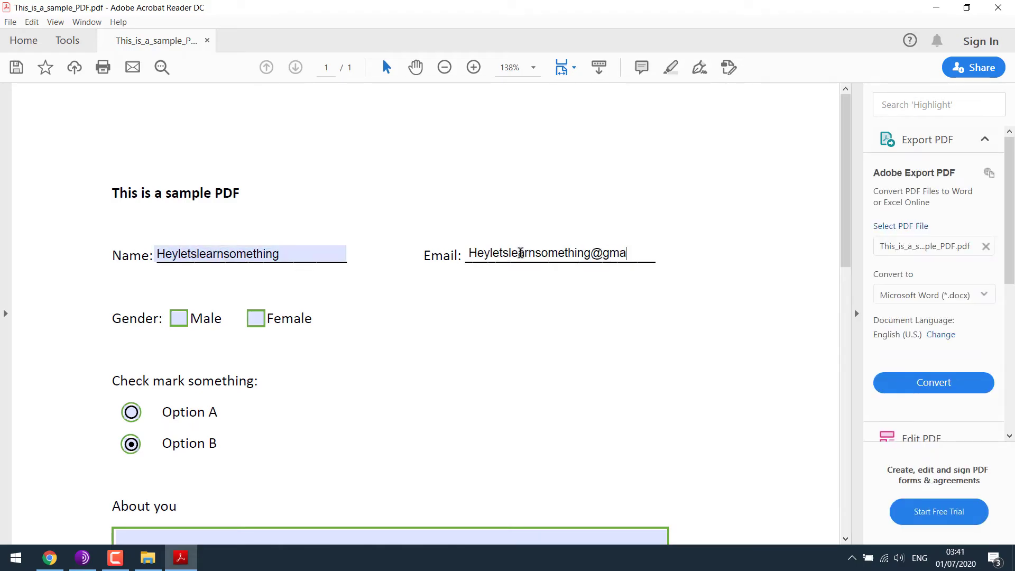
{"action": "type", "text": "m"}
Fill in the form's text field, tick Male and choose Option A in Acrobat Reader.
{"action": "left_click", "coordinate": [179, 319]}
{"action": "left_click", "coordinate": [131, 412]}
{"action": "scroll", "coordinate": [331, 505], "scroll_direction": "down", "scroll_amount": 3}
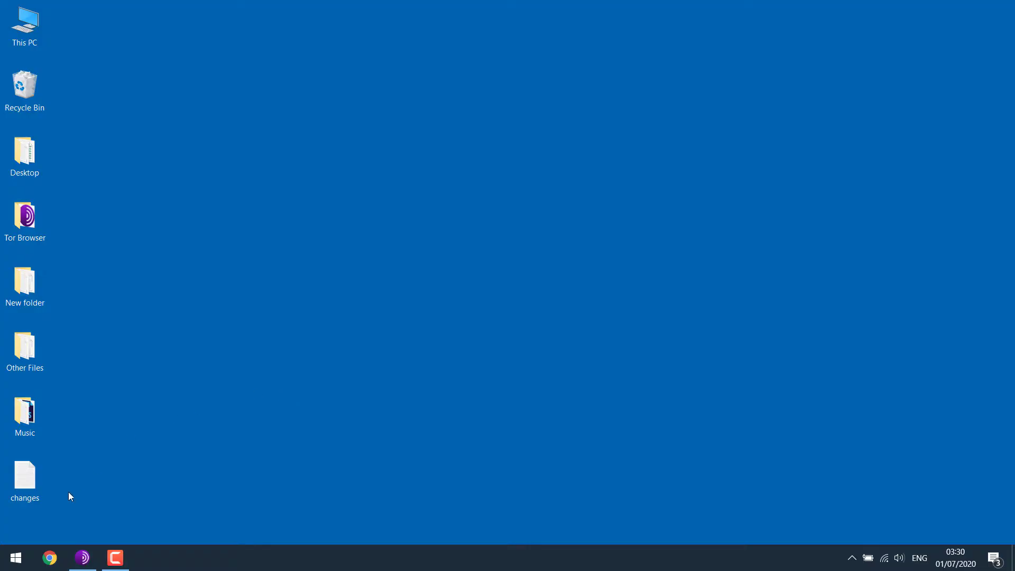
Launch Word 2016 from the Start search and create a blank document.
{"action": "left_click", "coordinate": [12, 565]}
{"action": "type", "text": "word"}
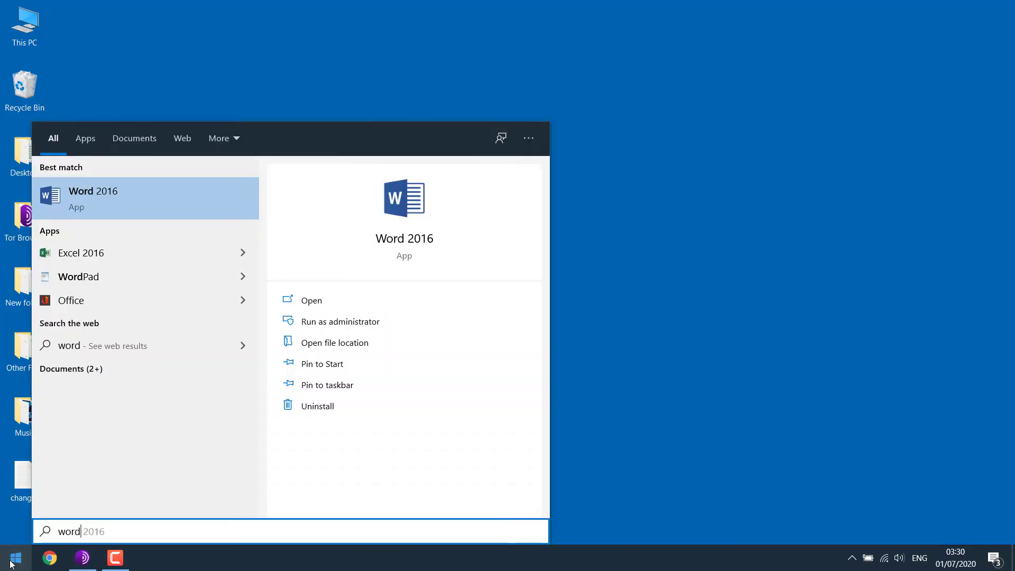
{"action": "key", "text": "Return"}
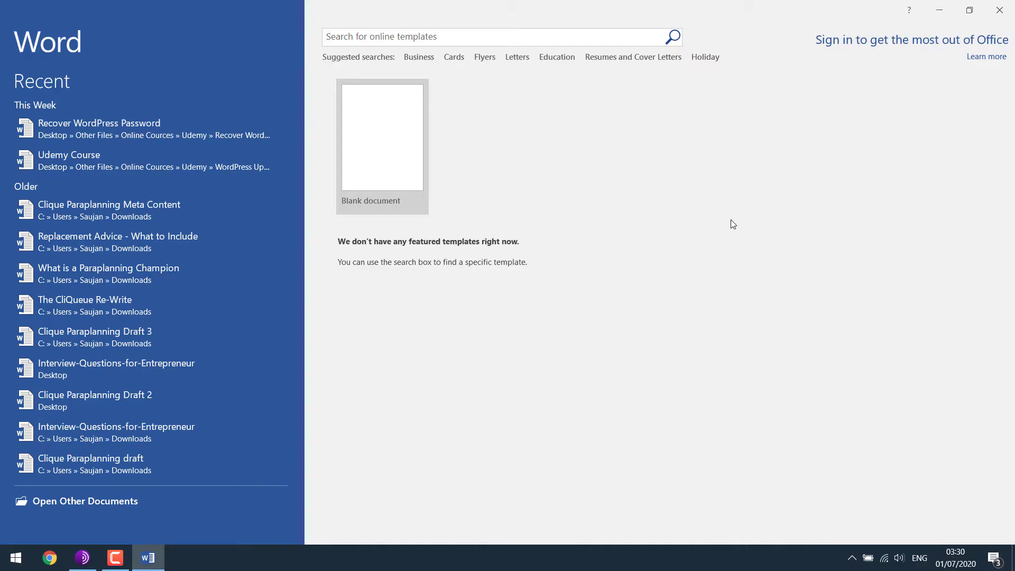
{"action": "left_click", "coordinate": [386, 115]}
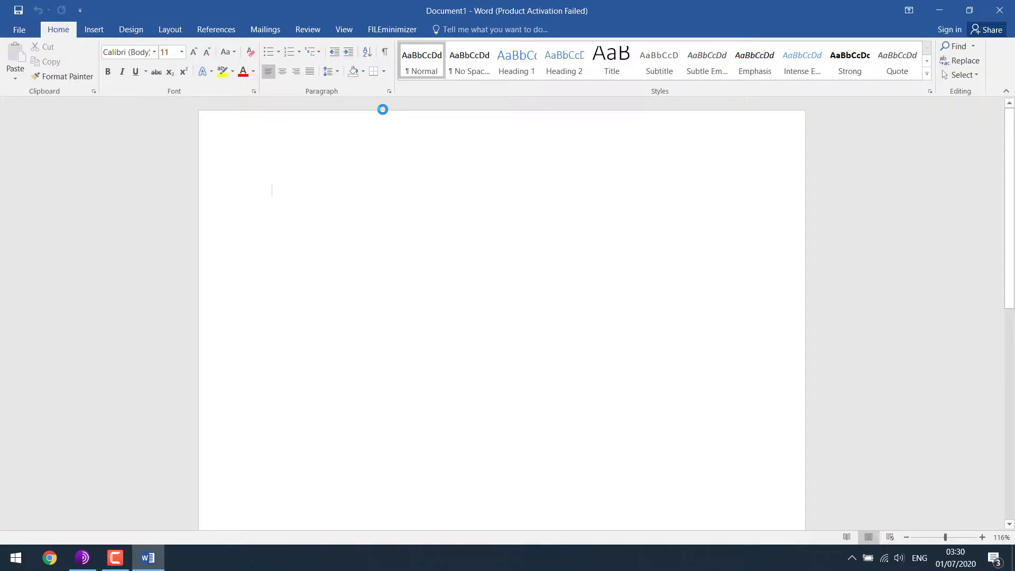
Type the title 'This is a sample PDF', Name and Email underscore blanks, and 'Gender :'.
{"action": "type", "text": "This is a sample PDF"}
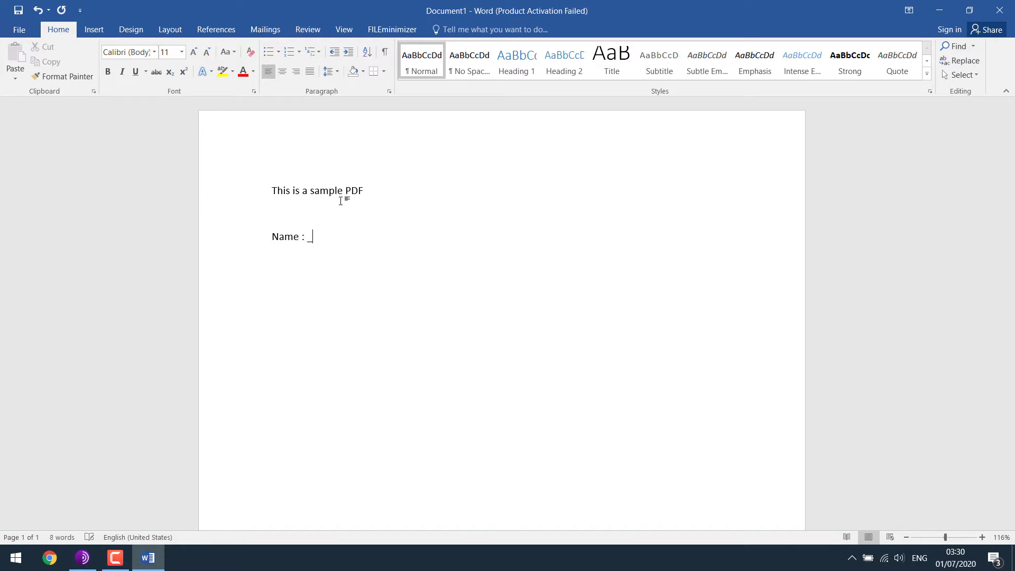
{"action": "key", "text": "ctrl+shift+Left"}
{"action": "key", "text": "ctrl+c"}
{"action": "left_click", "coordinate": [497, 241]}
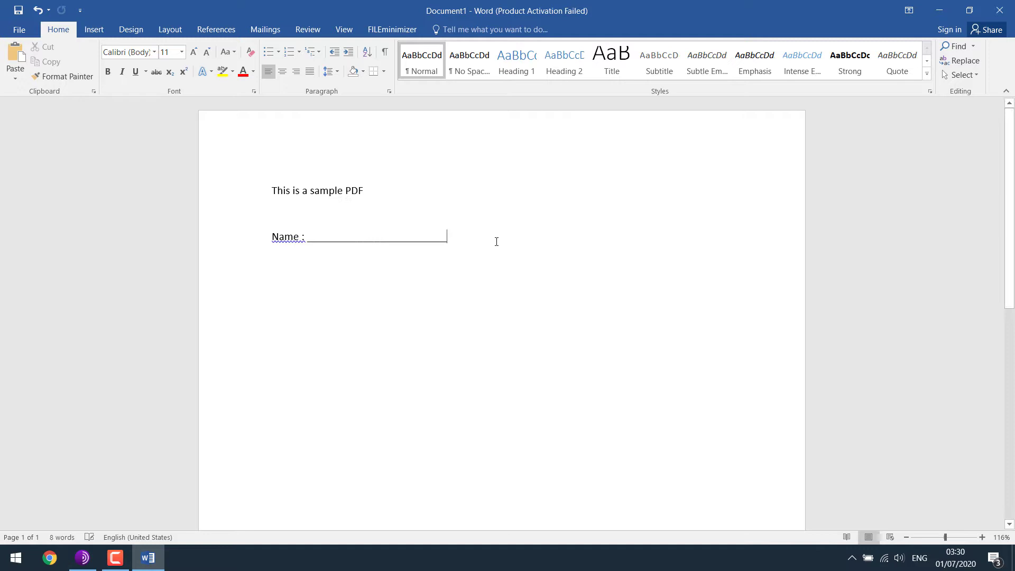
{"action": "right_click", "coordinate": [298, 236]}
{"action": "left_click", "coordinate": [322, 251]}
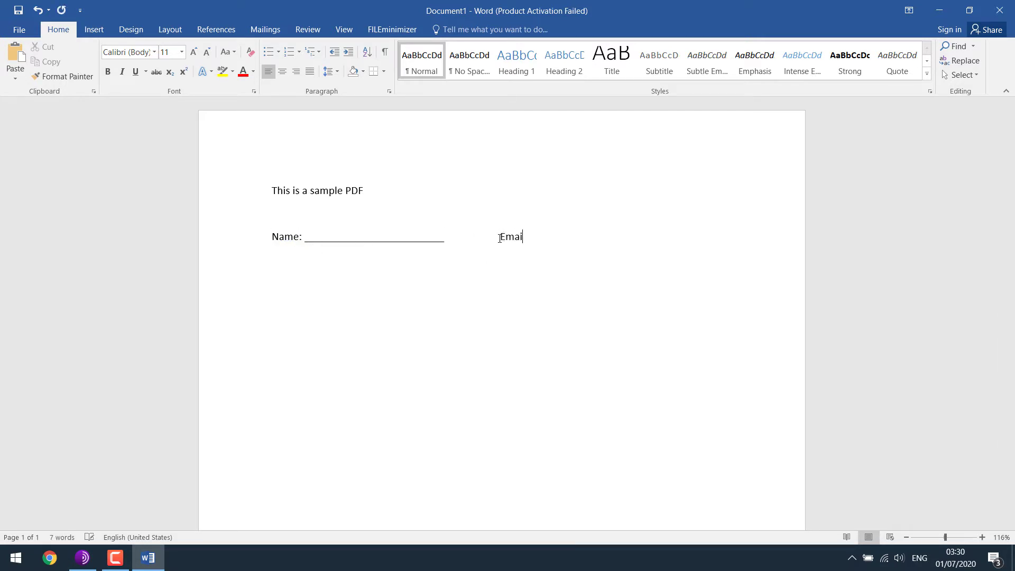
{"action": "key", "text": "ctrl+v"}
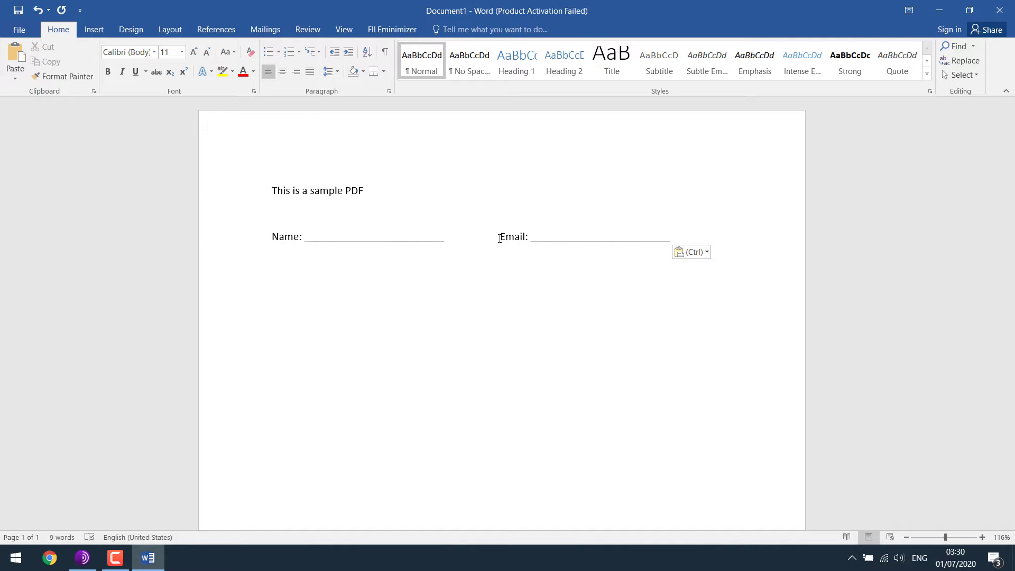
{"action": "key", "text": "Return"}
{"action": "type", "text": "Gender :    Male"}
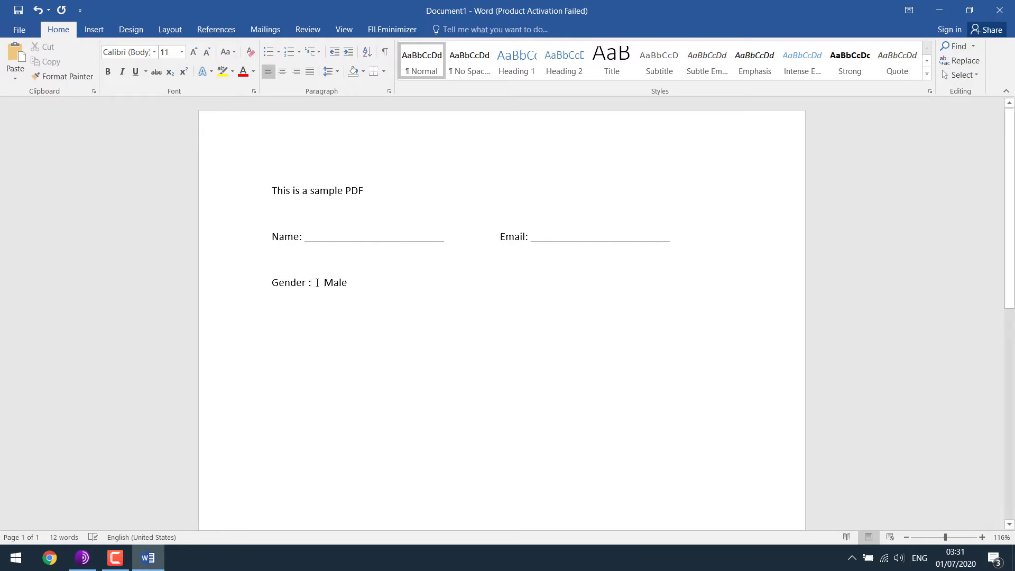
Draw a small rectangle box before Male using Insert > Shapes.
{"action": "left_click", "coordinate": [98, 30]}
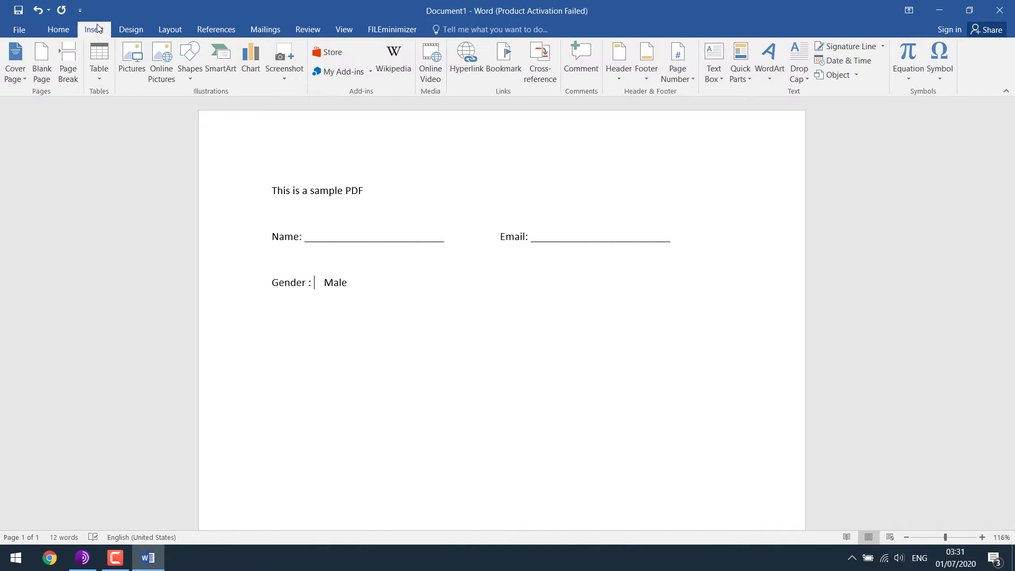
{"action": "left_click", "coordinate": [195, 80]}
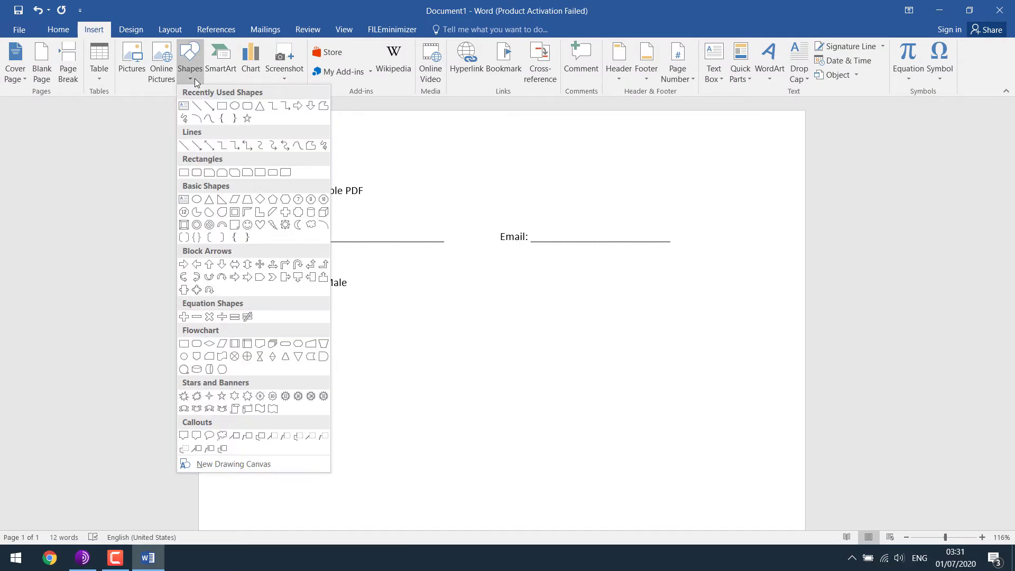
{"action": "left_click", "coordinate": [222, 106]}
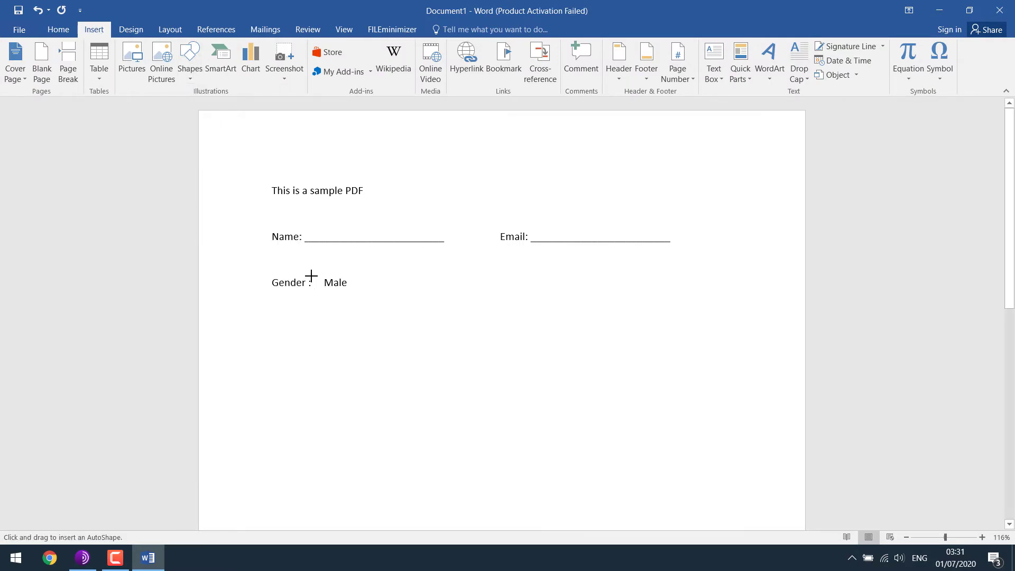
{"action": "left_click_drag", "start_coordinate": [312, 276], "coordinate": [321, 288]}
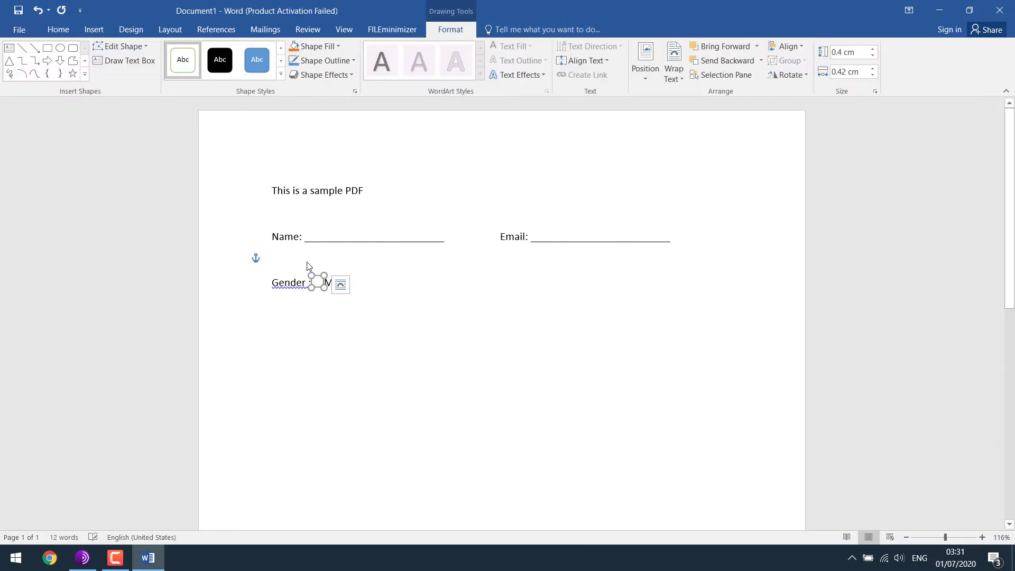
{"action": "left_click", "coordinate": [426, 319]}
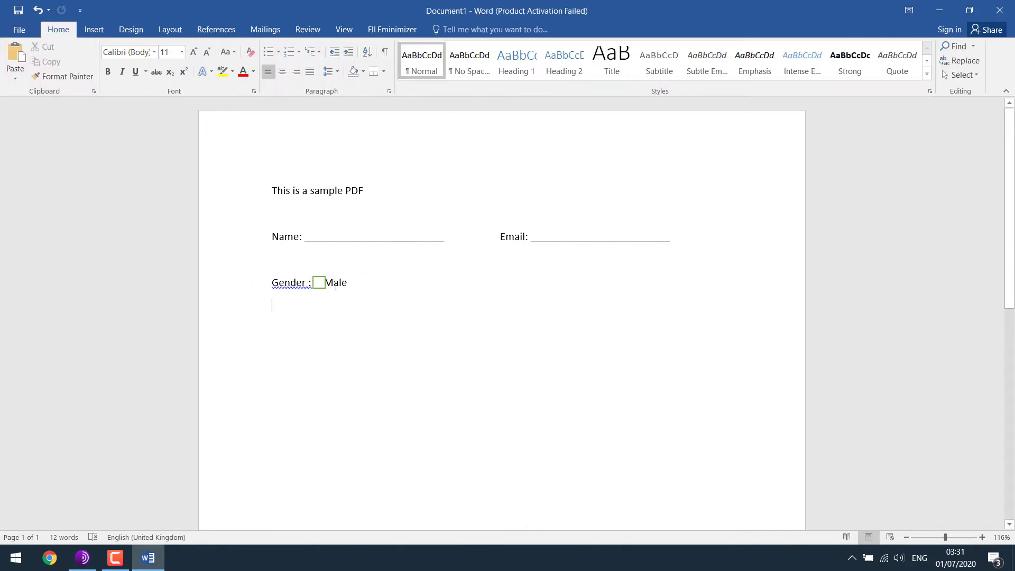
Paste a copy of the box and position it before Female.
{"action": "left_click", "coordinate": [318, 283]}
{"action": "left_click", "coordinate": [389, 278]}
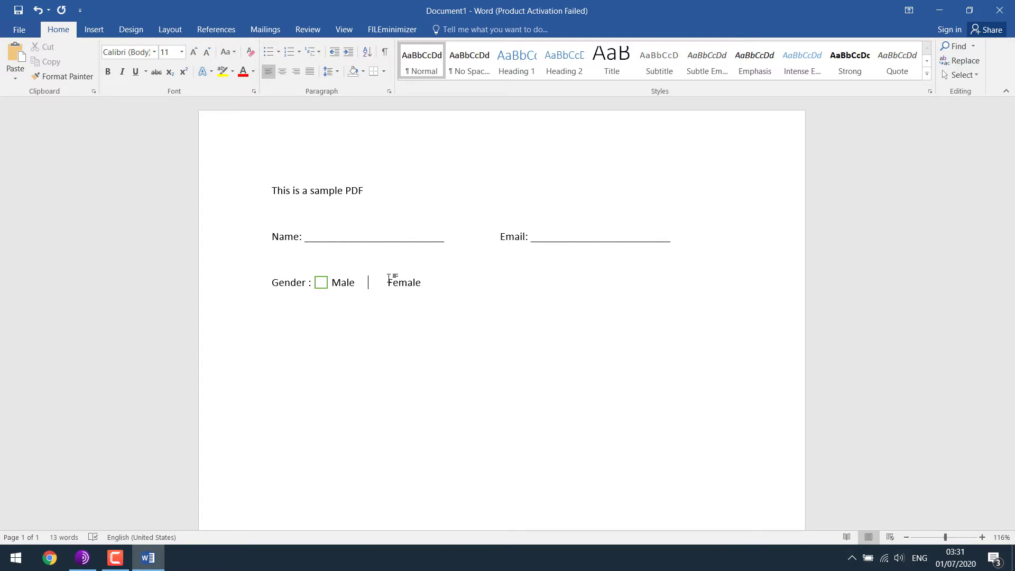
{"action": "key", "text": "ctrl+v"}
{"action": "key", "text": "Right"}
{"action": "key", "text": "Right"}
{"action": "key", "text": "Right"}
{"action": "key", "text": "Right"}
{"action": "key", "text": "Right"}
{"action": "key", "text": "Right"}
{"action": "key", "text": "Right"}
{"action": "key", "text": "Right"}
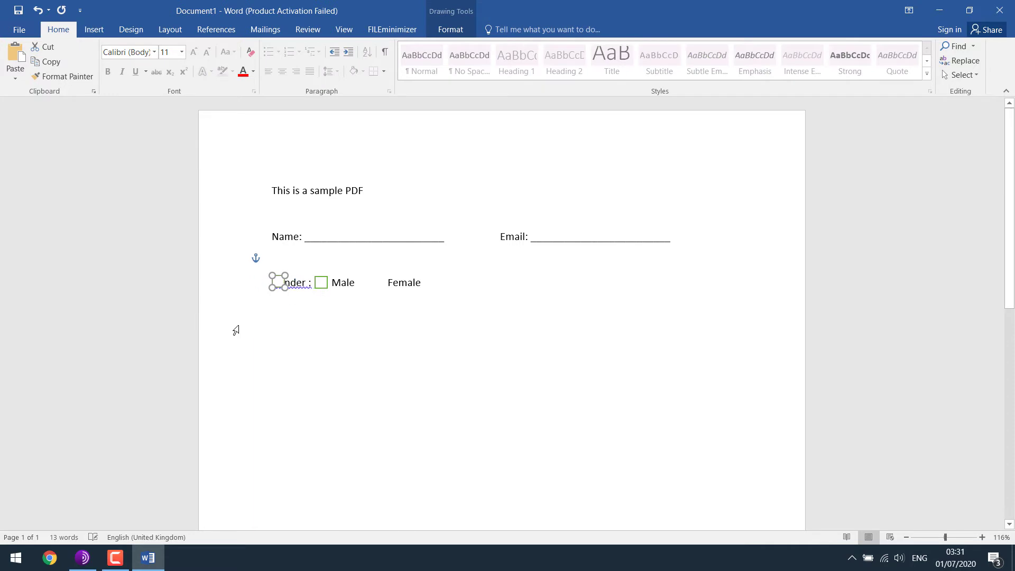
{"action": "key", "text": "Left"}
{"action": "key", "text": "Left"}
{"action": "key", "text": "Left"}
{"action": "left_click", "coordinate": [236, 331]}
Type 'Check mark something :', then draw an oval circle labelled 'Option A' below it.
{"action": "type", "text": "Check mark something :"}
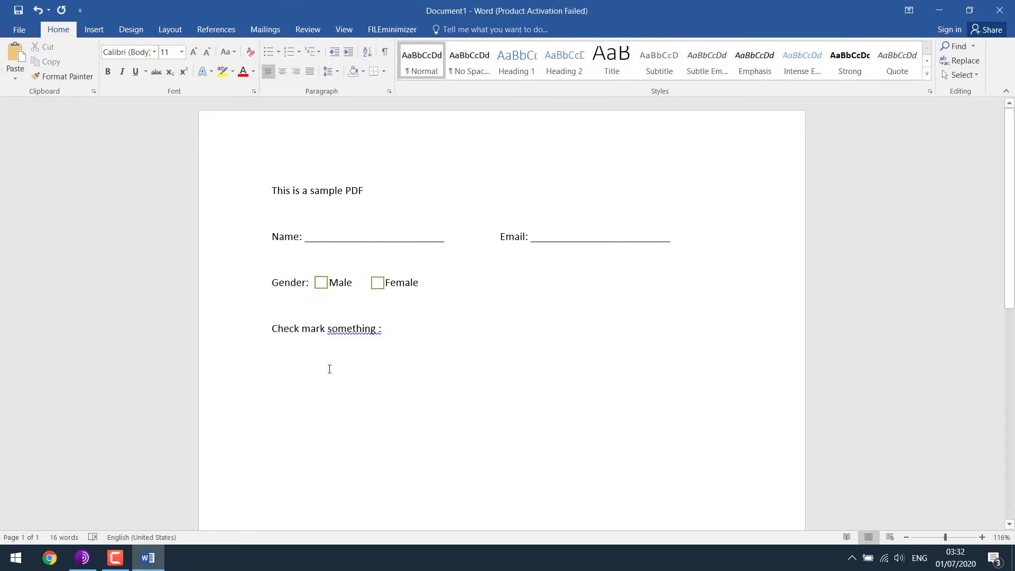
{"action": "left_click", "coordinate": [93, 29]}
{"action": "left_click", "coordinate": [192, 58]}
{"action": "left_click", "coordinate": [200, 136]}
{"action": "left_click_drag", "start_coordinate": [279, 347], "coordinate": [293, 361]}
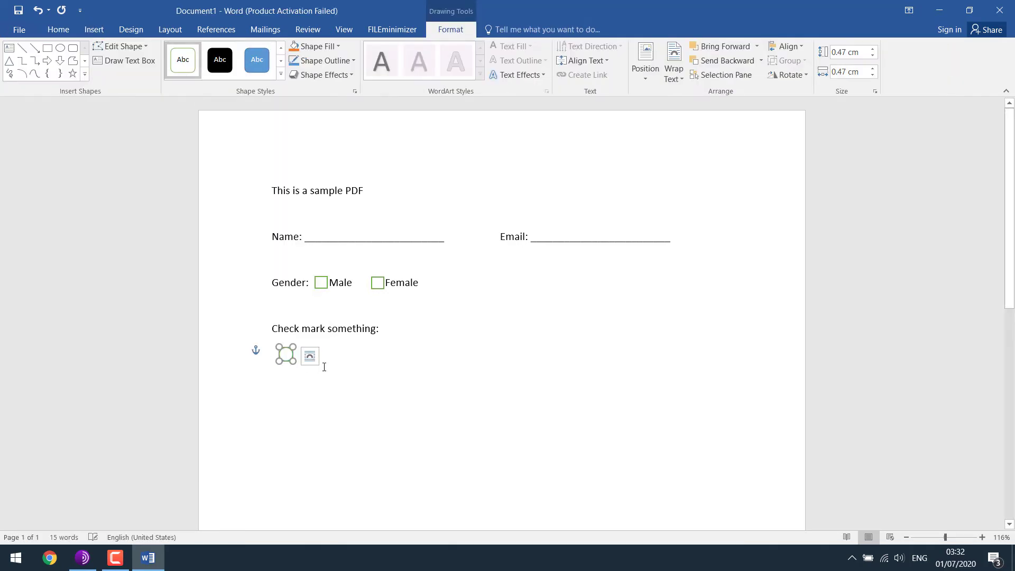
{"action": "left_click", "coordinate": [355, 353]}
{"action": "type", "text": "Option A"}
Copy the Option A circle and place the duplicate below it for Option B.
{"action": "left_click", "coordinate": [286, 353]}
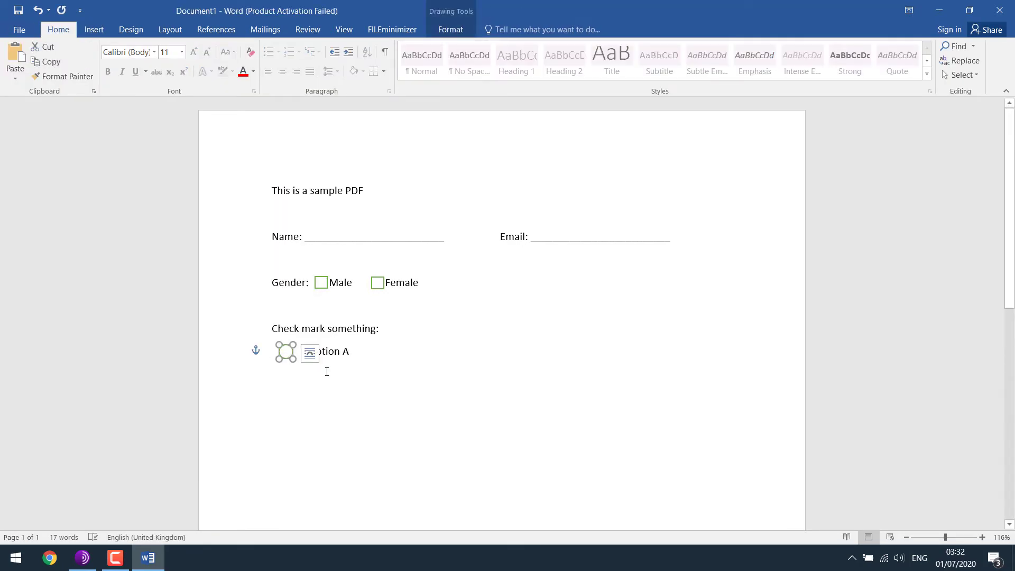
{"action": "left_click", "coordinate": [419, 361]}
{"action": "left_click", "coordinate": [286, 351]}
{"action": "key", "text": "ctrl+c"}
{"action": "key", "text": "ctrl+v"}
{"action": "left_click_drag", "start_coordinate": [295, 363], "coordinate": [286, 377]}
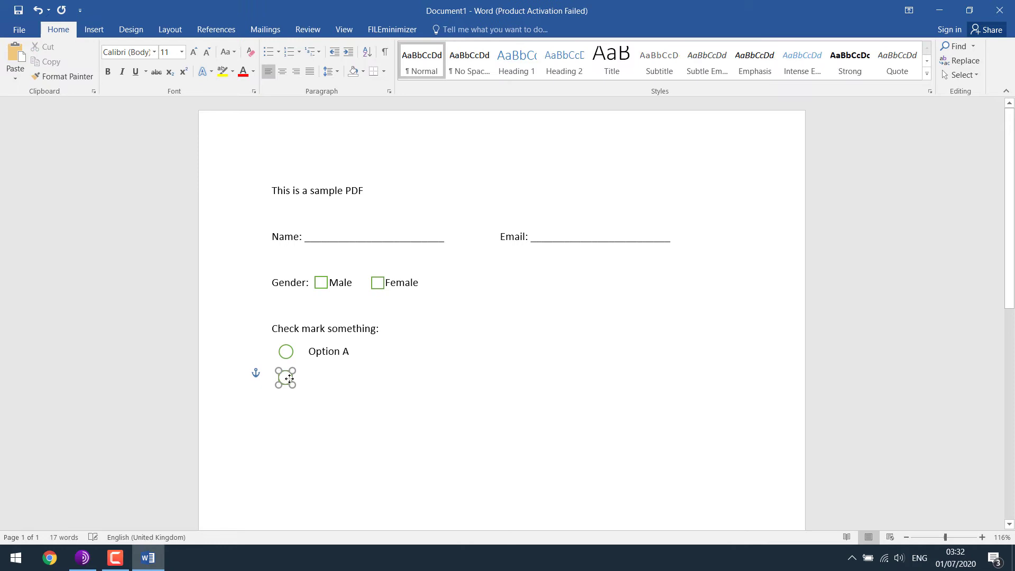
{"action": "left_click", "coordinate": [310, 379]}
{"action": "left_click", "coordinate": [334, 375]}
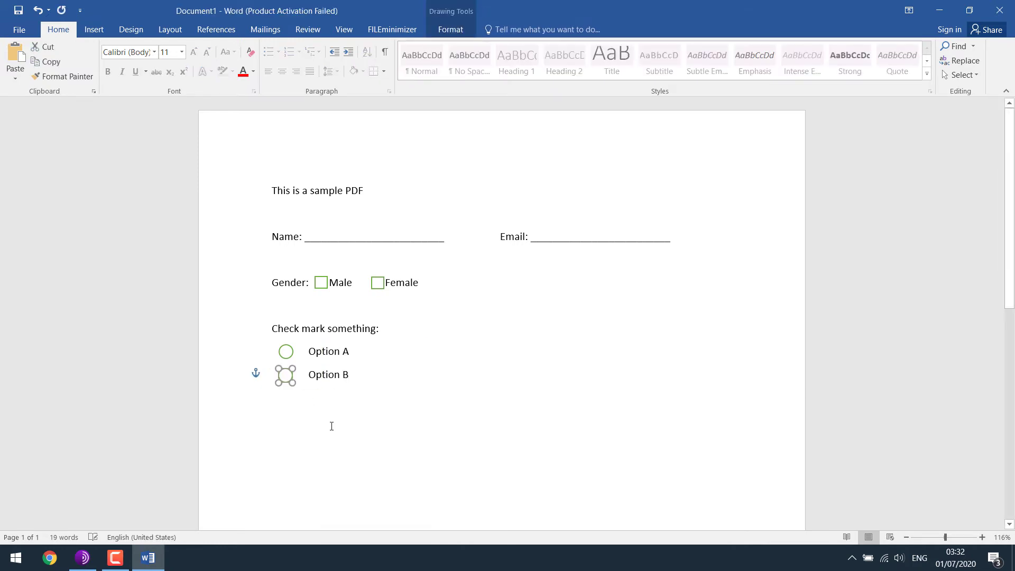
Add an 'About you' label with a large white-filled, green-outlined rectangle below it.
{"action": "key", "text": "Return"}
{"action": "key", "text": "Return"}
{"action": "type", "text": "About you"}
{"action": "left_click", "coordinate": [94, 29]}
{"action": "left_click", "coordinate": [195, 56]}
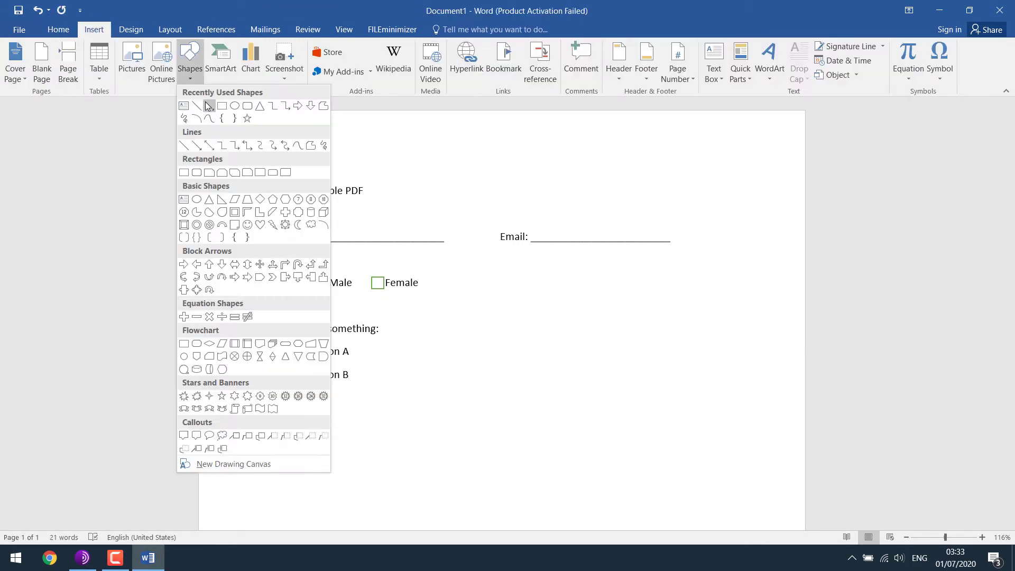
{"action": "left_click", "coordinate": [190, 140]}
{"action": "left_click_drag", "start_coordinate": [272, 423], "coordinate": [681, 523]}
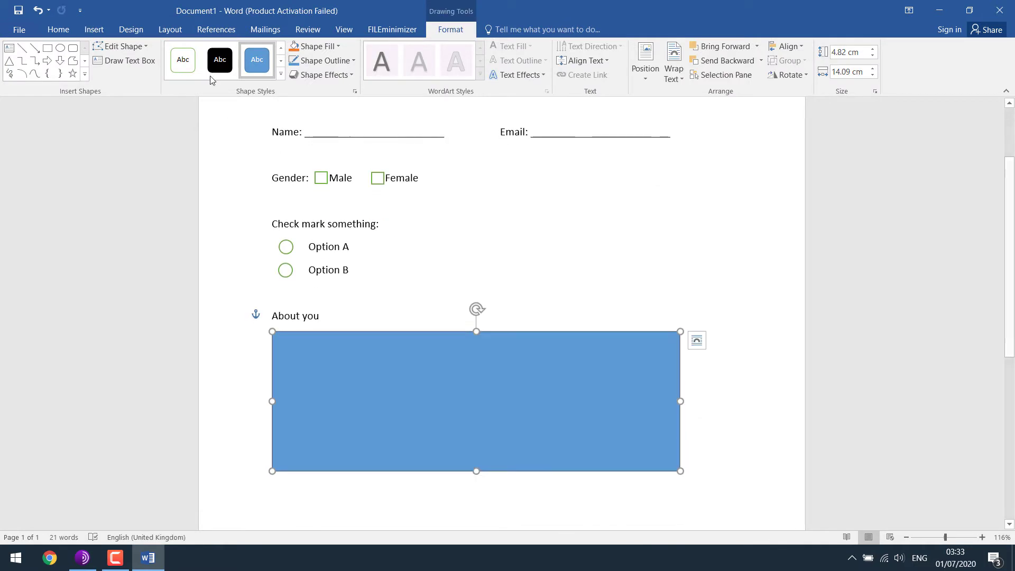
{"action": "left_click", "coordinate": [183, 59]}
{"action": "left_click", "coordinate": [376, 246]}
Make the title 'This is a sample PDF' bold.
{"action": "scroll", "coordinate": [376, 247], "scroll_direction": "up", "scroll_amount": 2}
{"action": "left_click_drag", "start_coordinate": [397, 166], "coordinate": [272, 158]}
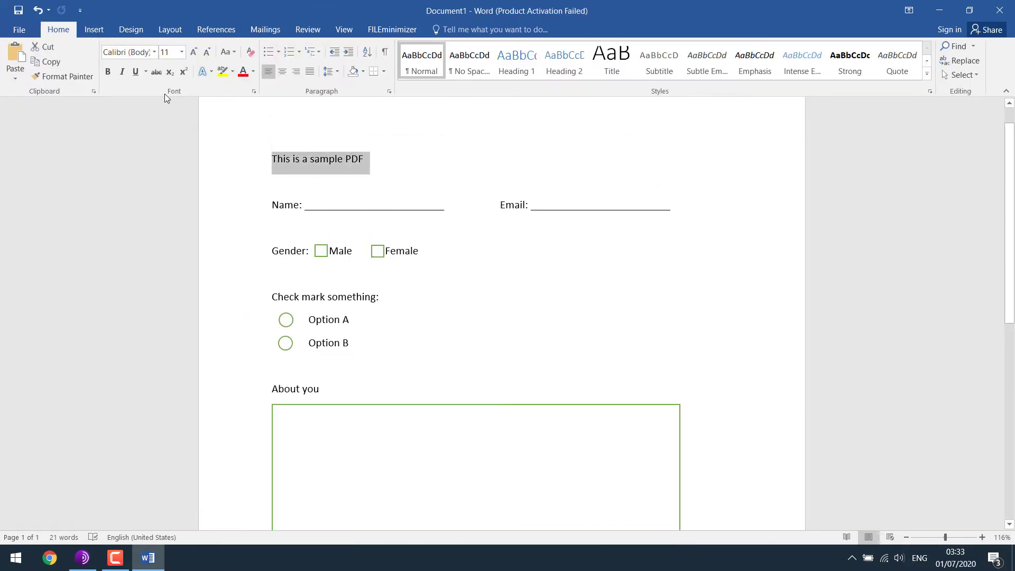
{"action": "left_click", "coordinate": [107, 72]}
Save the document to the Desktop as a PDF named 'This is a sample PDF'.
{"action": "left_click", "coordinate": [19, 30]}
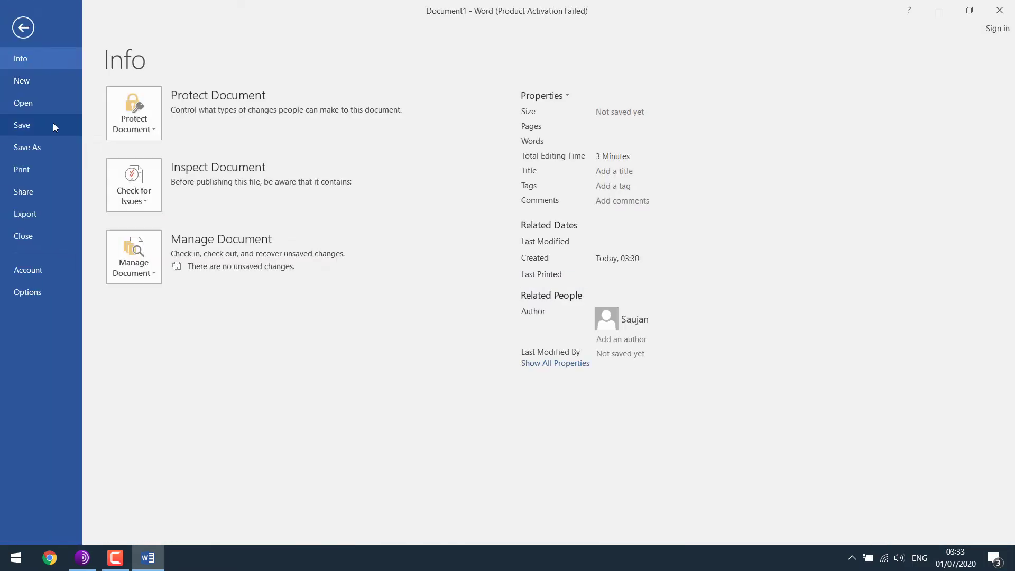
{"action": "left_click", "coordinate": [39, 145]}
{"action": "double_click", "coordinate": [195, 132]}
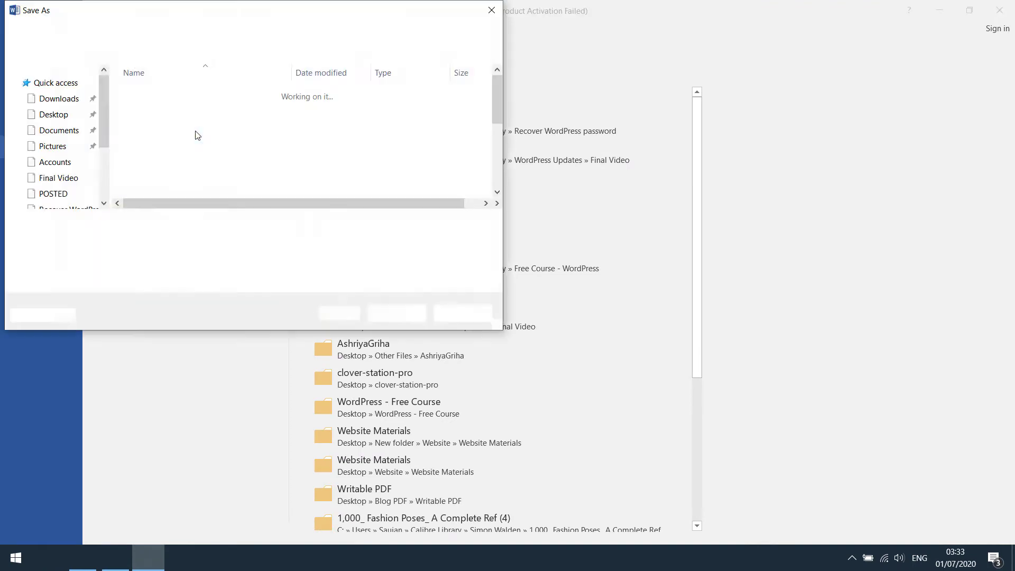
{"action": "left_click", "coordinate": [63, 109]}
{"action": "left_click", "coordinate": [147, 238]}
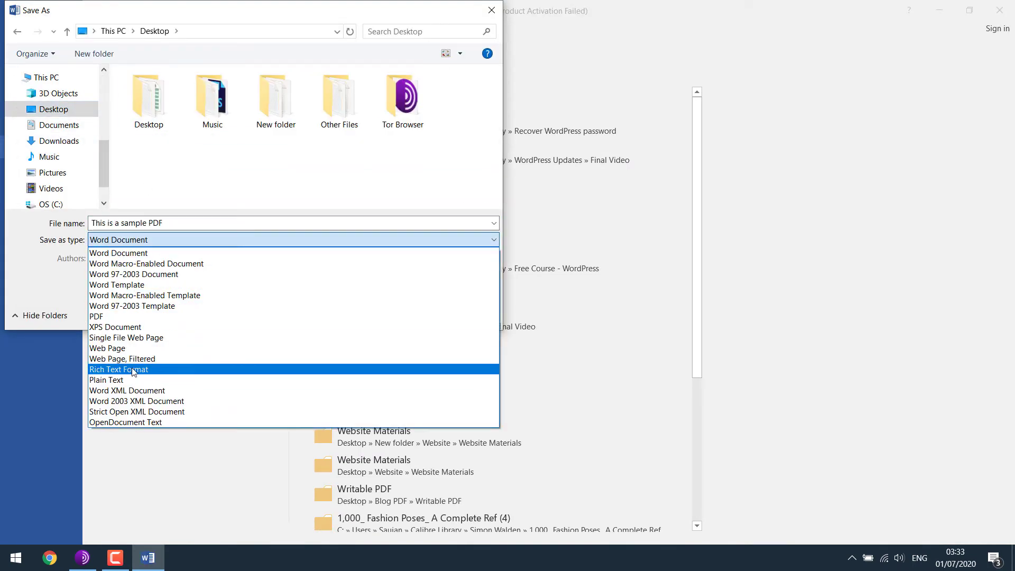
{"action": "left_click", "coordinate": [135, 318]}
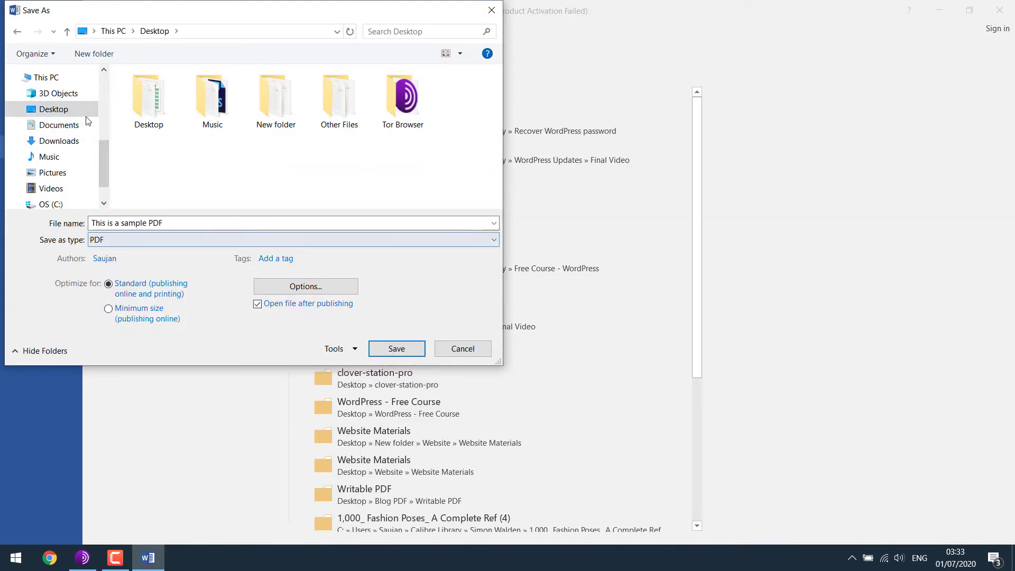
{"action": "left_click", "coordinate": [394, 348]}
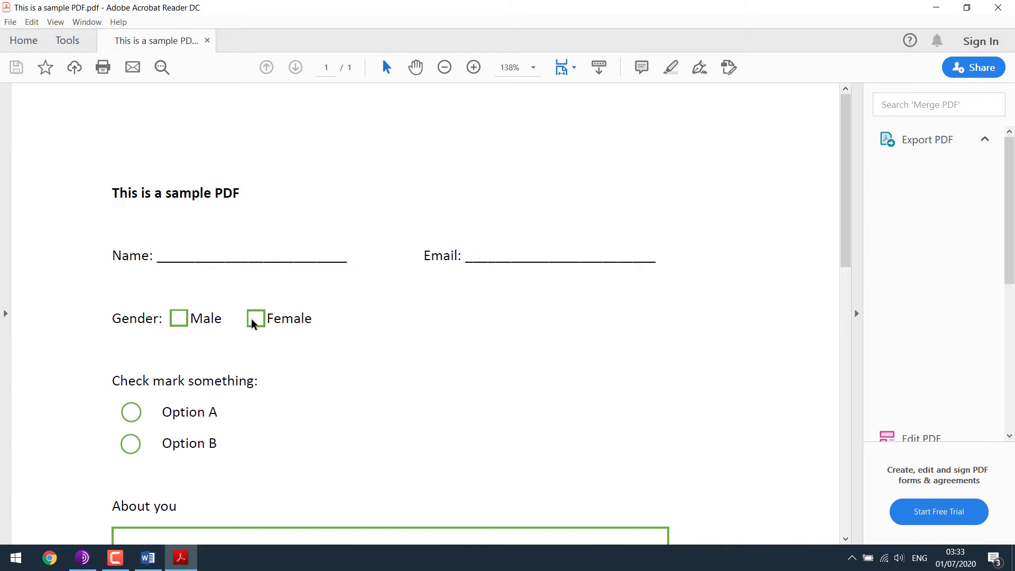
Check in Acrobat Reader whether the Female box and Gender fields can be filled.
{"action": "left_click_drag", "start_coordinate": [258, 317], "coordinate": [313, 320]}
{"action": "left_click", "coordinate": [507, 226]}
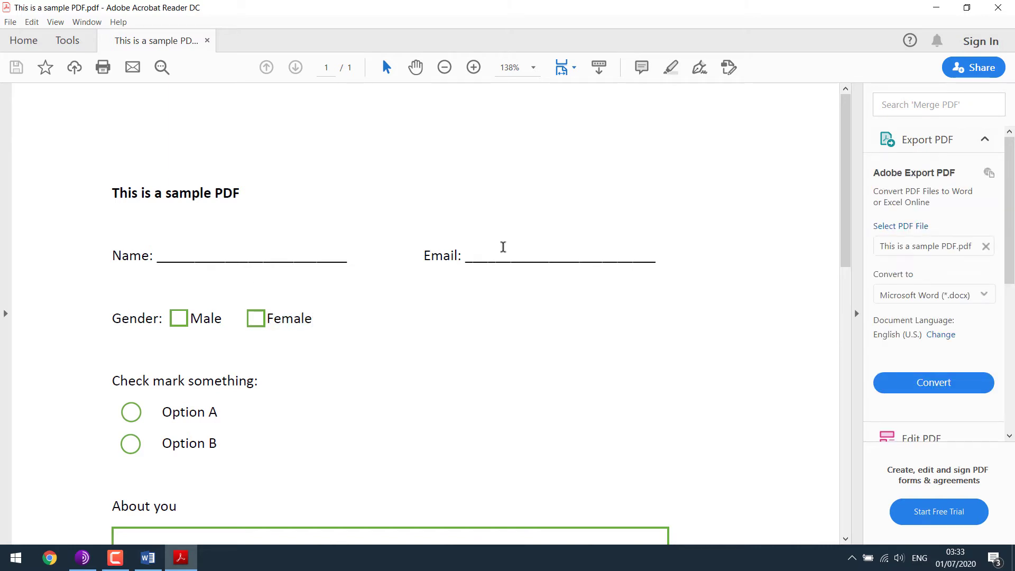
{"action": "double_click", "coordinate": [137, 319]}
{"action": "left_click", "coordinate": [199, 251]}
Close Acrobat Reader and Word, discarding changes and declining to keep the copied item.
{"action": "left_click", "coordinate": [206, 40]}
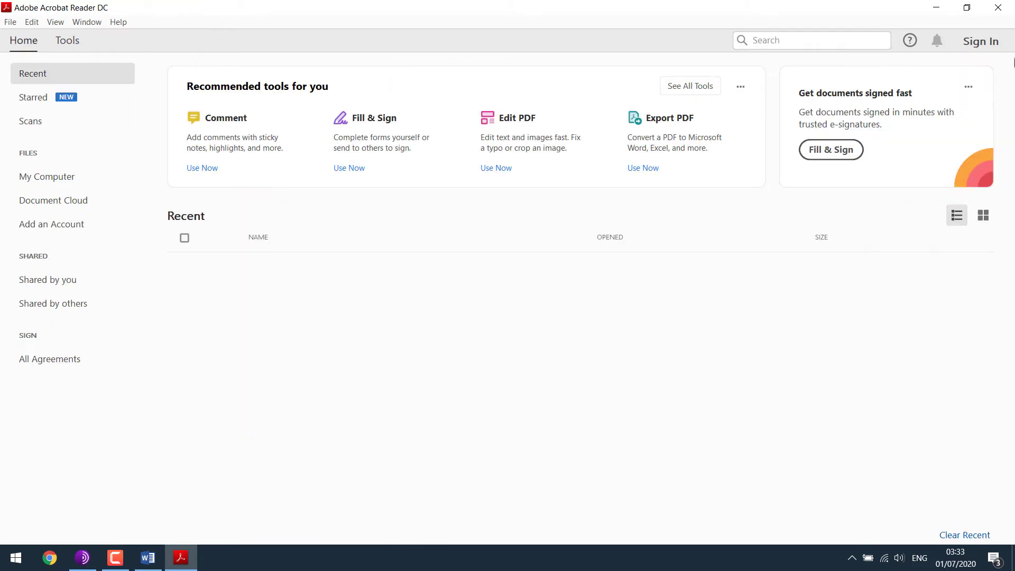
{"action": "left_click", "coordinate": [997, 12]}
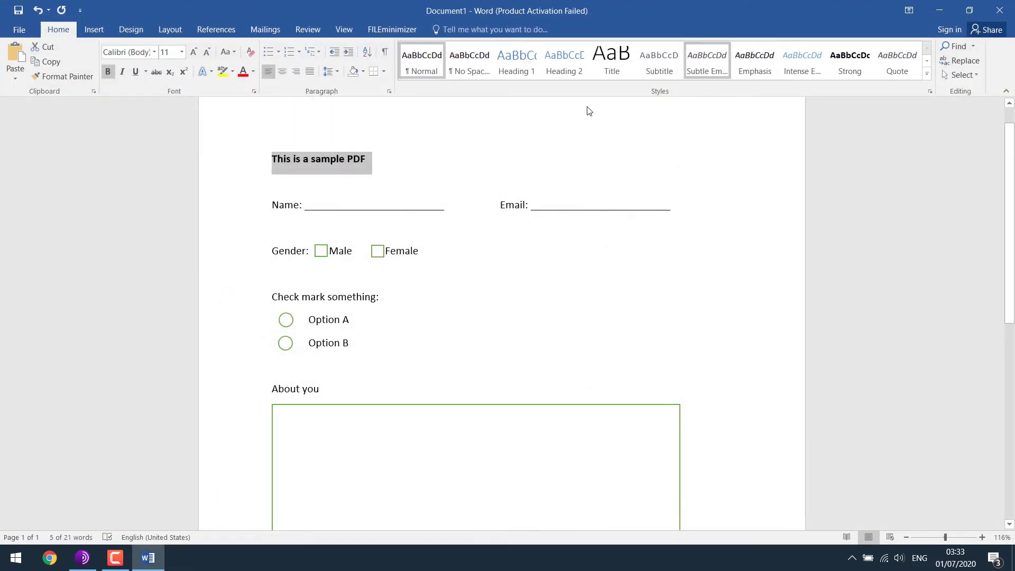
{"action": "left_click", "coordinate": [999, 11]}
{"action": "left_click", "coordinate": [507, 305]}
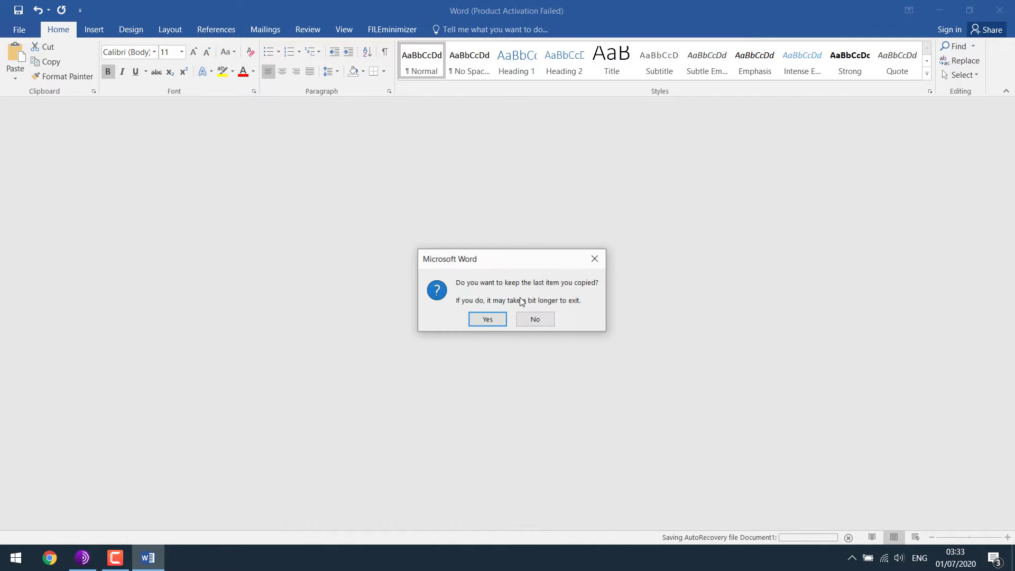
{"action": "left_click", "coordinate": [549, 320]}
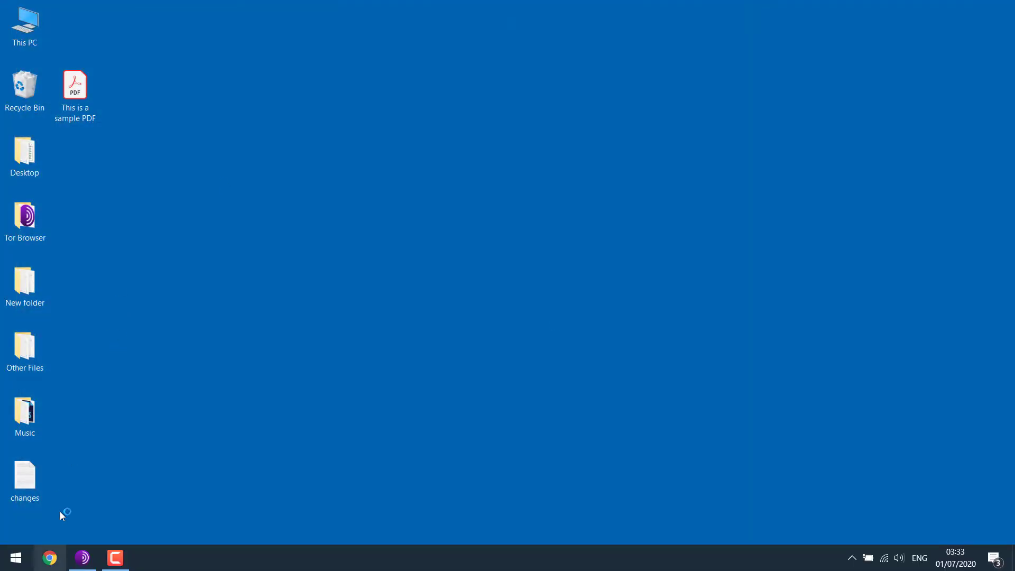
Go to pdfescape.com/open in Chrome via the 'pdfe' address-bar suggestion.
{"action": "type", "text": "pdfe"}
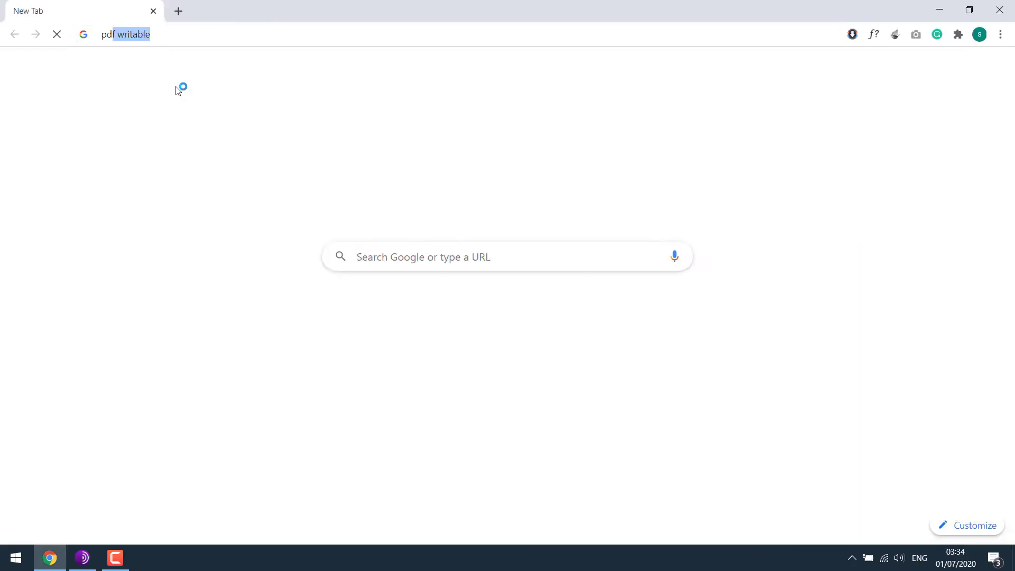
{"action": "key", "text": "Down"}
{"action": "key", "text": "Down"}
{"action": "key", "text": "Down"}
{"action": "key", "text": "Down"}
{"action": "key", "text": "Down"}
{"action": "key", "text": "Down"}
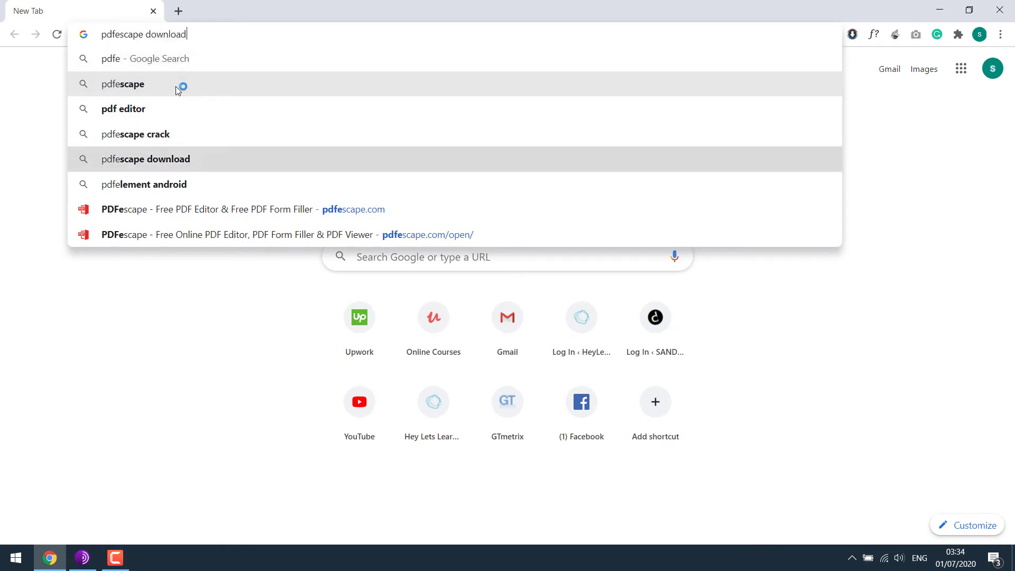
{"action": "key", "text": "Return"}
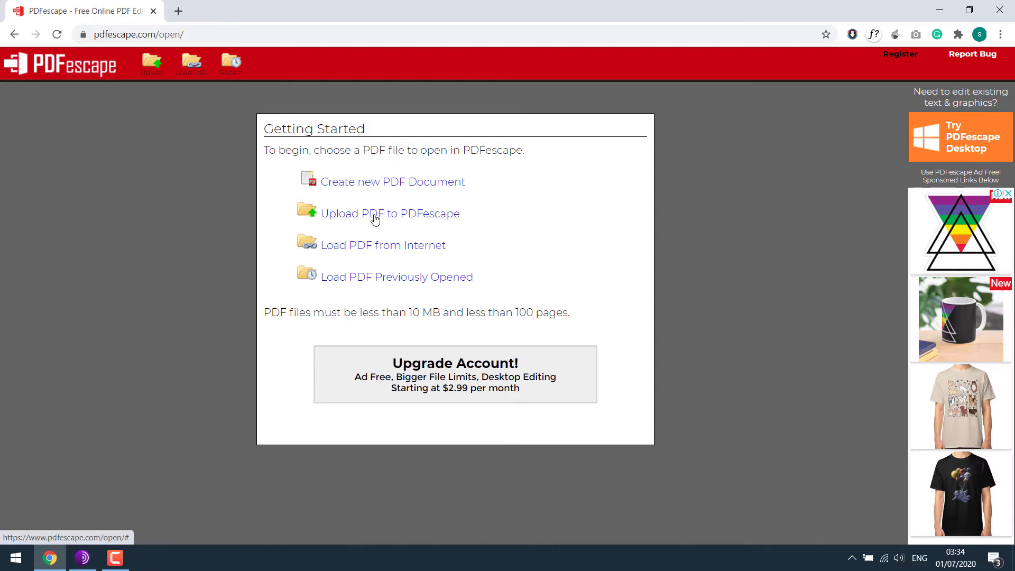
Upload 'This is a sample PDF' to PDFescape and open it in the editor.
{"action": "left_click", "coordinate": [375, 219]}
{"action": "left_click", "coordinate": [487, 342]}
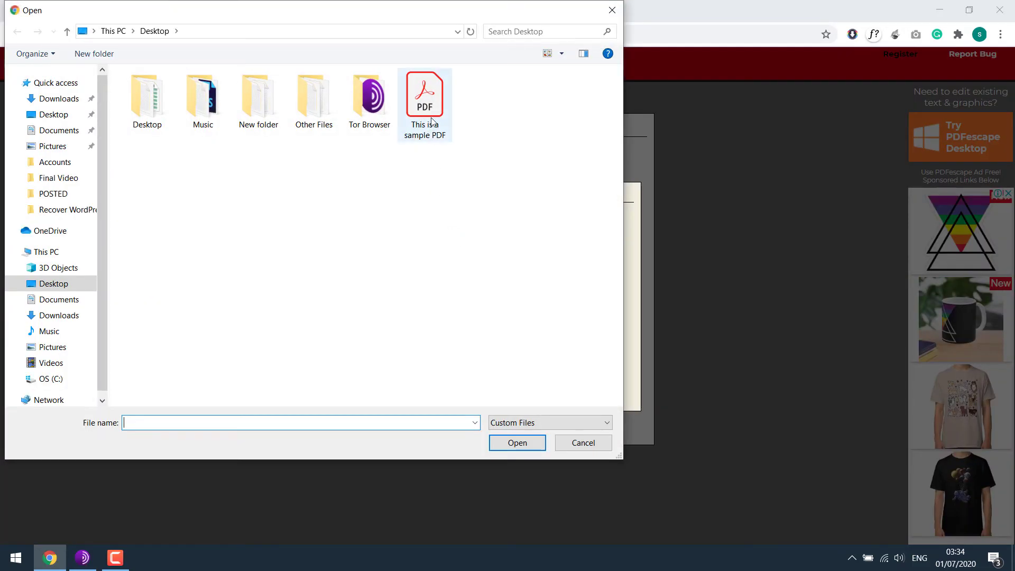
{"action": "double_click", "coordinate": [423, 103]}
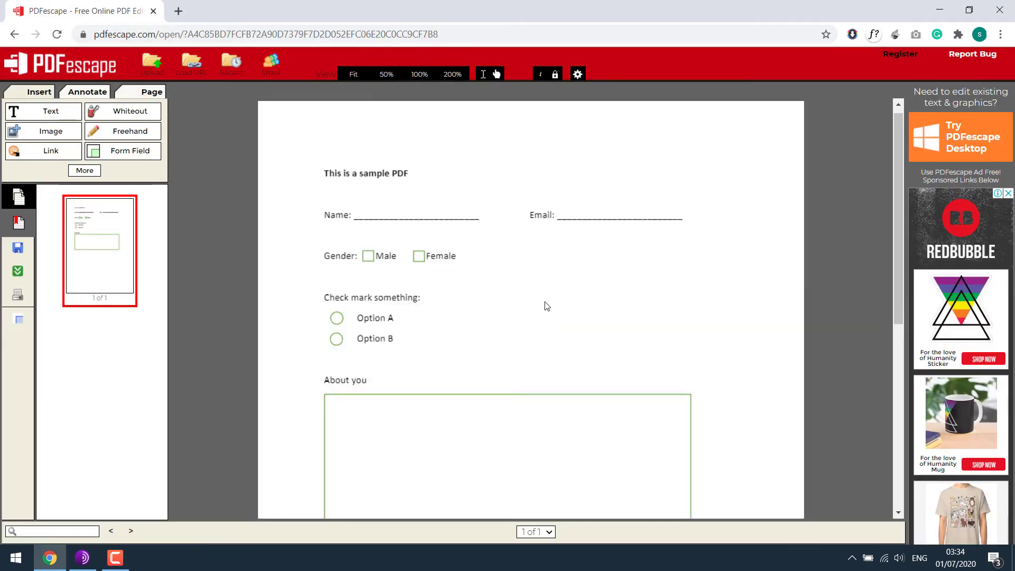
{"action": "scroll", "coordinate": [601, 329], "scroll_direction": "down", "scroll_amount": 5}
{"action": "scroll", "coordinate": [601, 329], "scroll_direction": "up", "scroll_amount": 5}
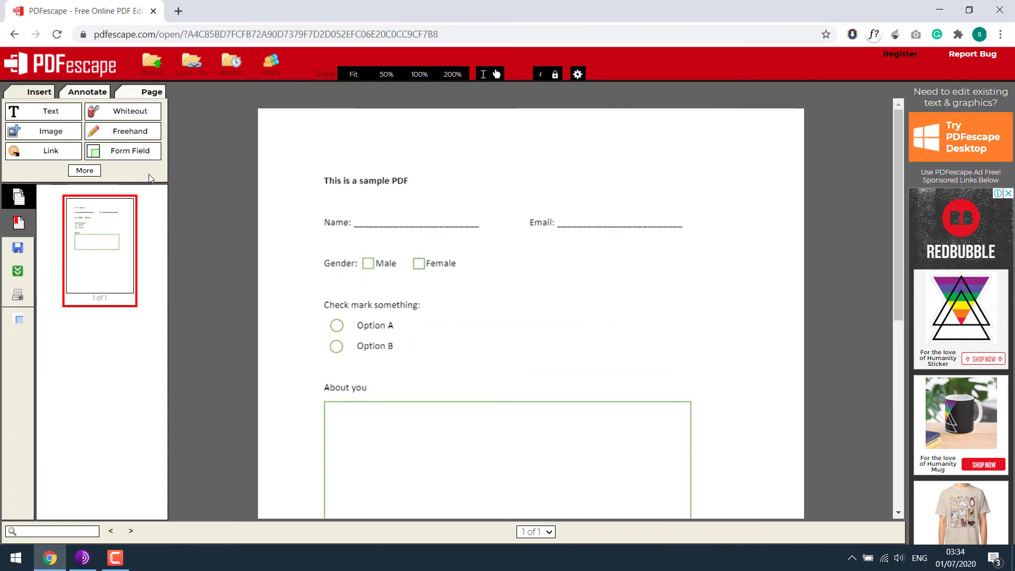
Add a Text form field over the Name line.
{"action": "left_click", "coordinate": [132, 154]}
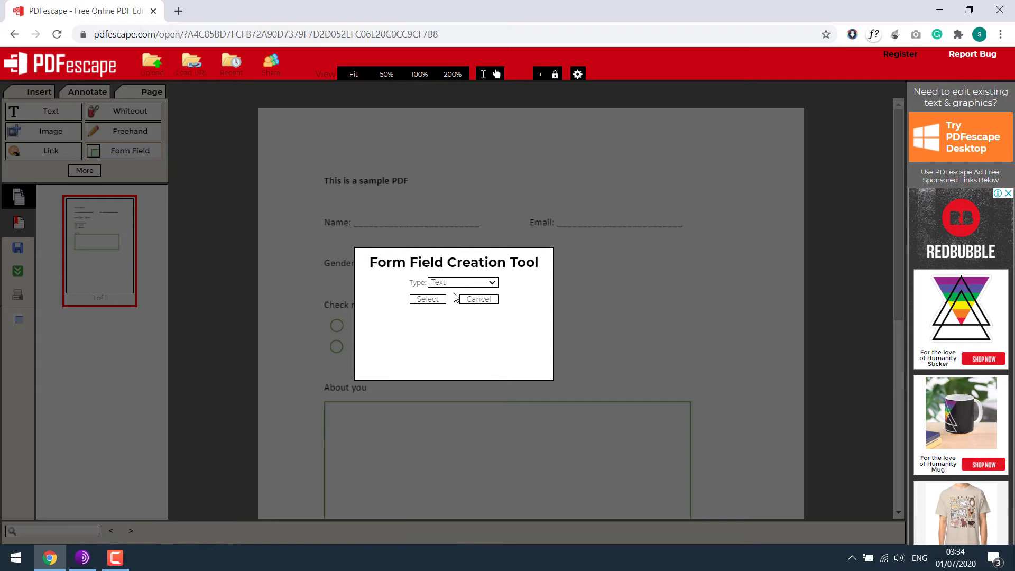
{"action": "left_click", "coordinate": [427, 299]}
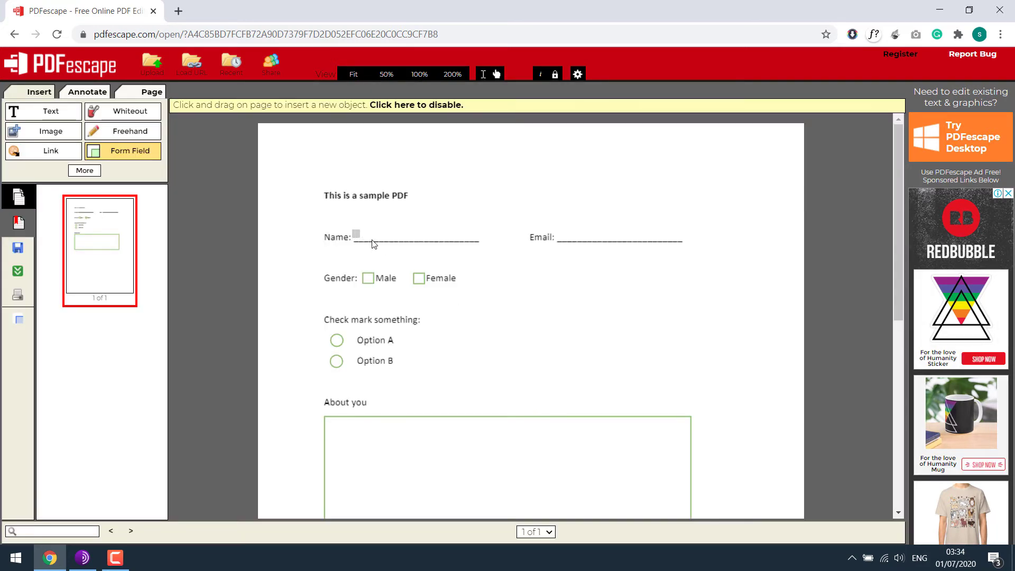
{"action": "left_click_drag", "start_coordinate": [374, 244], "coordinate": [484, 241]}
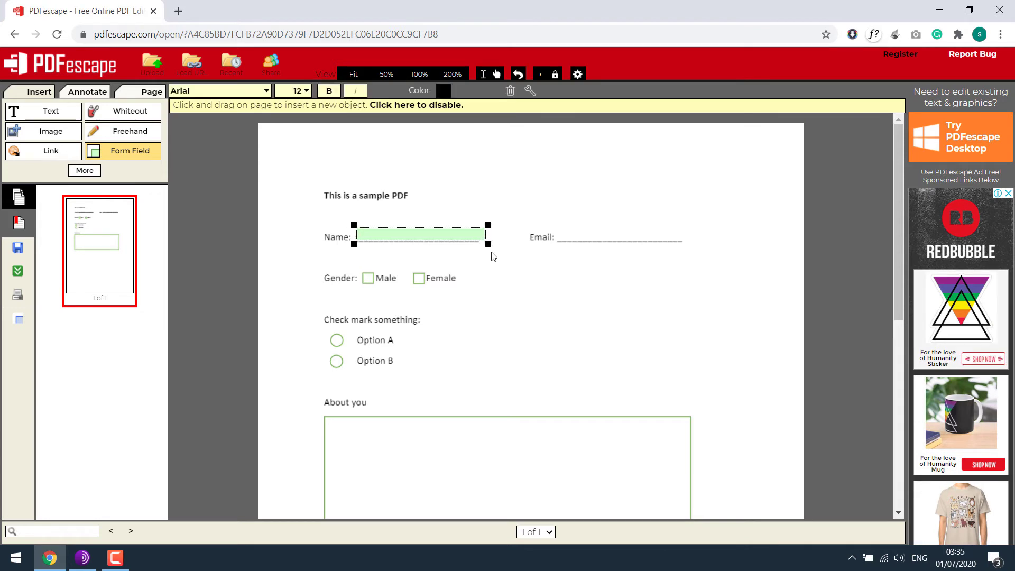
{"action": "left_click", "coordinate": [492, 256]}
Duplicate the Name text field and move the copy onto the Email line.
{"action": "right_click", "coordinate": [466, 235]}
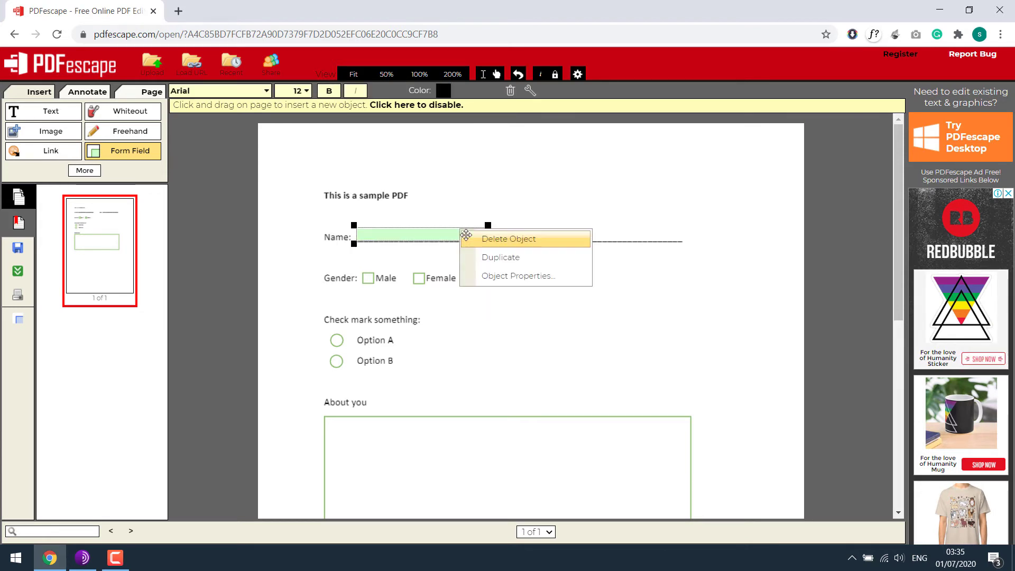
{"action": "left_click", "coordinate": [513, 259]}
{"action": "key", "text": "Up"}
{"action": "key", "text": "Up"}
{"action": "key", "text": "Up"}
{"action": "key", "text": "Up"}
{"action": "key", "text": "Up"}
{"action": "key", "text": "Up"}
{"action": "key", "text": "Up"}
{"action": "key", "text": "Up"}
{"action": "key", "text": "Up"}
{"action": "key", "text": "Up"}
{"action": "key", "text": "Up"}
{"action": "key", "text": "Up"}
{"action": "key", "text": "Up"}
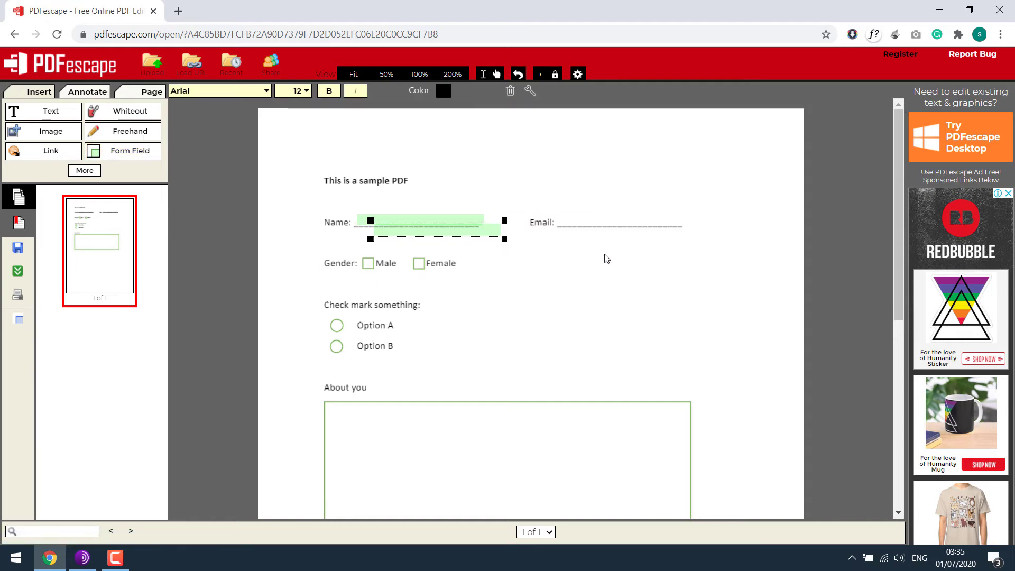
{"action": "key", "text": "Right"}
{"action": "key", "text": "Right"}
{"action": "key", "text": "Right"}
{"action": "key", "text": "Right"}
{"action": "key", "text": "Right"}
{"action": "key", "text": "Right"}
{"action": "key", "text": "Right"}
{"action": "key", "text": "Right"}
{"action": "key", "text": "Right"}
{"action": "key", "text": "Right"}
{"action": "key", "text": "Right"}
{"action": "key", "text": "Right"}
{"action": "key", "text": "Right"}
{"action": "key", "text": "Right"}
{"action": "key", "text": "Right"}
{"action": "key", "text": "Right"}
{"action": "key", "text": "Right"}
{"action": "key", "text": "Right"}
{"action": "key", "text": "Right"}
{"action": "key", "text": "Right"}
{"action": "key", "text": "Right"}
{"action": "key", "text": "Right"}
{"action": "key", "text": "Right"}
{"action": "key", "text": "Right"}
{"action": "key", "text": "Right"}
{"action": "key", "text": "Right"}
{"action": "key", "text": "Right"}
{"action": "key", "text": "Right"}
{"action": "key", "text": "Right"}
{"action": "key", "text": "Right"}
{"action": "left_click_drag", "start_coordinate": [510, 222], "coordinate": [639, 220]}
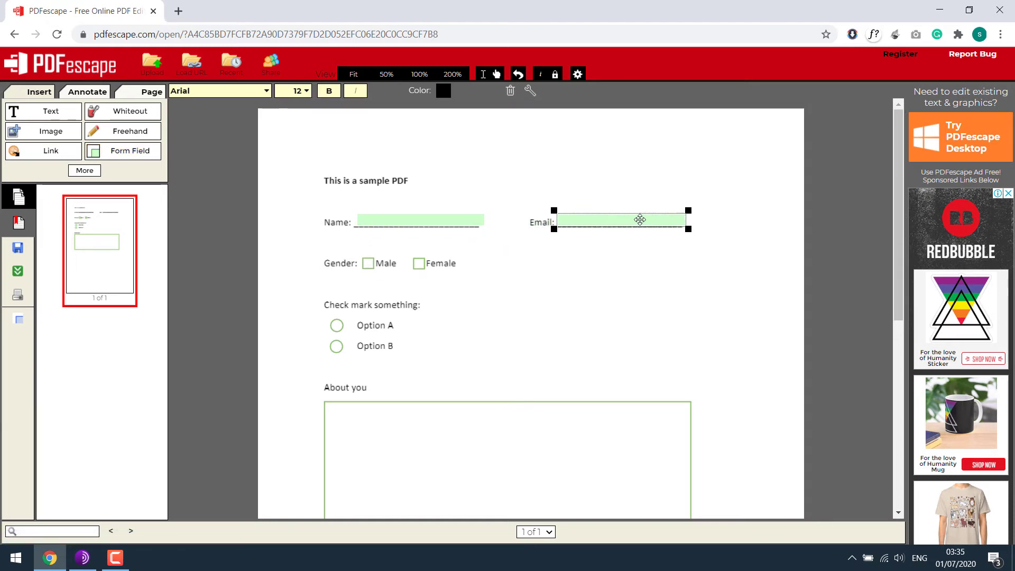
{"action": "left_click", "coordinate": [455, 220]}
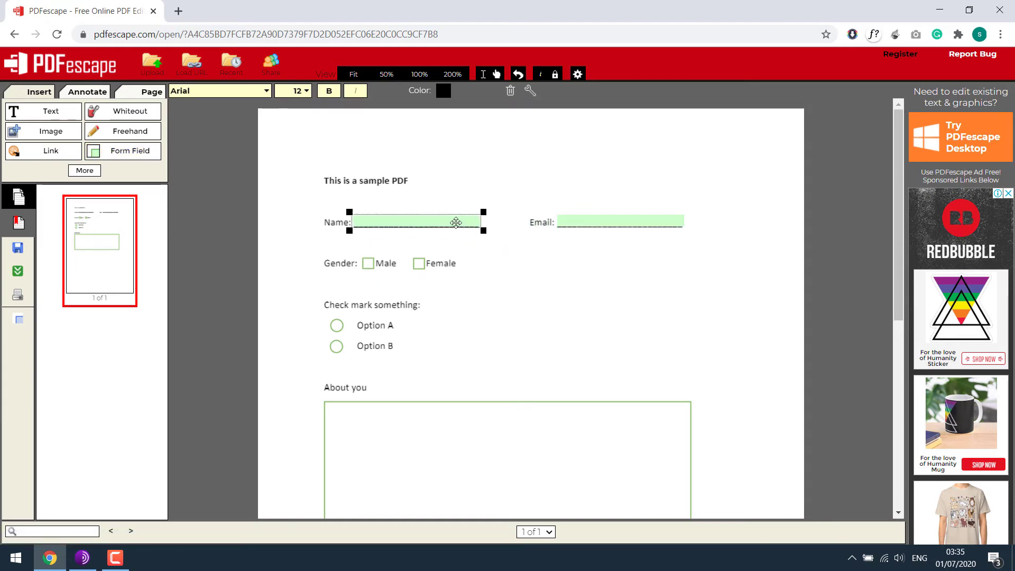
Add a Checkbox form field over the Male box.
{"action": "left_click", "coordinate": [145, 158]}
{"action": "left_click", "coordinate": [487, 282]}
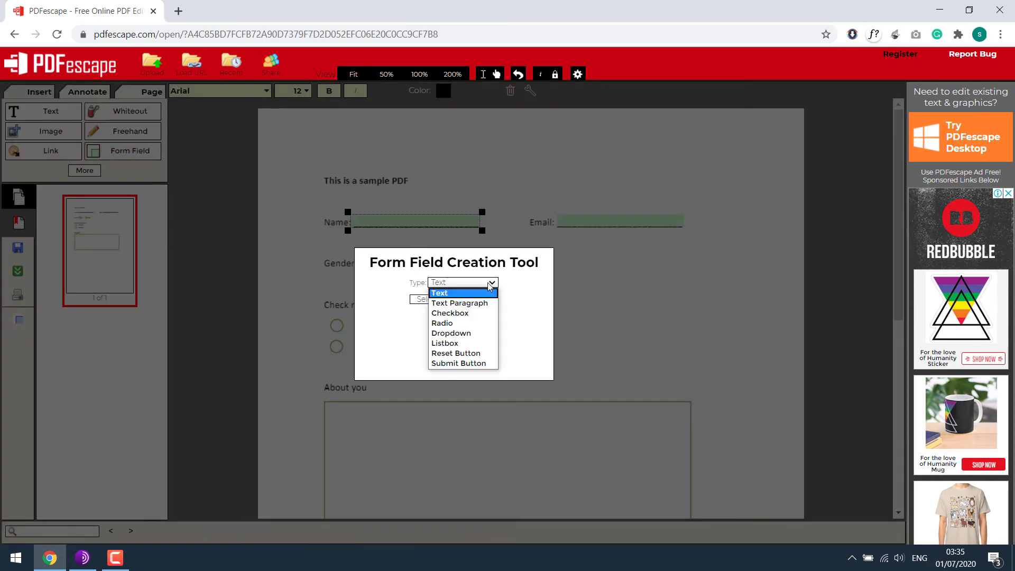
{"action": "left_click", "coordinate": [468, 314]}
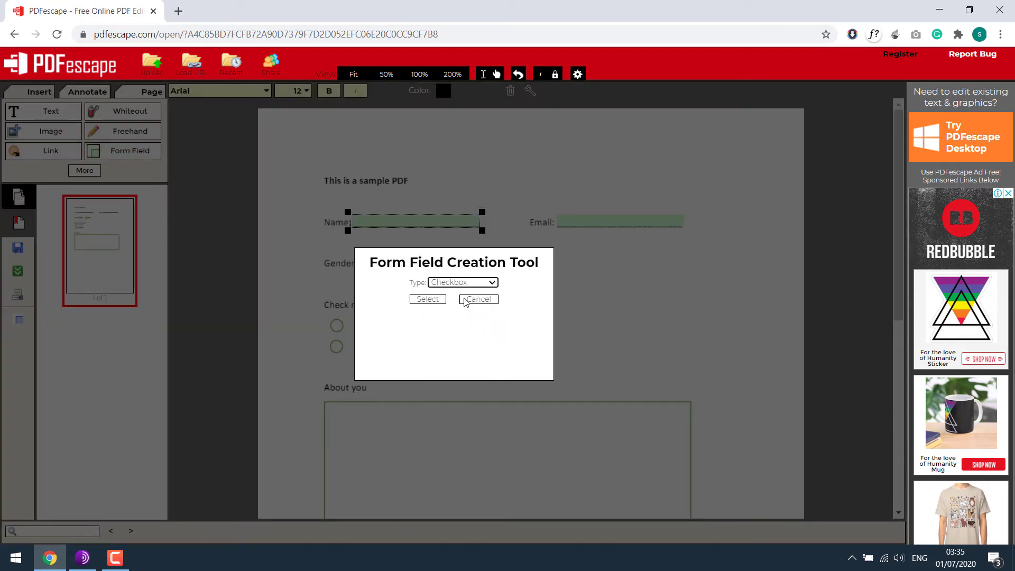
{"action": "left_click", "coordinate": [435, 299]}
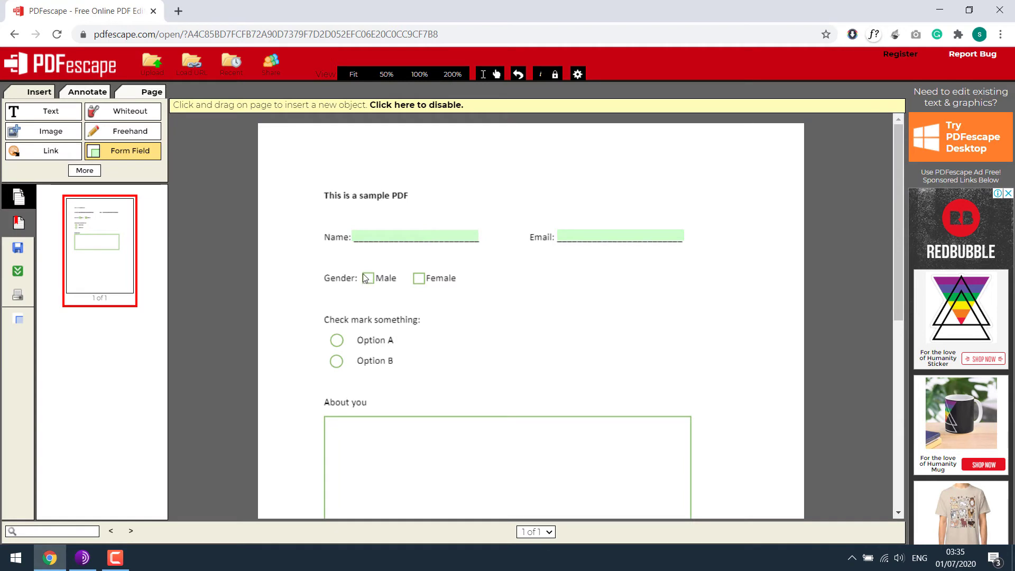
{"action": "left_click_drag", "start_coordinate": [373, 284], "coordinate": [375, 286]}
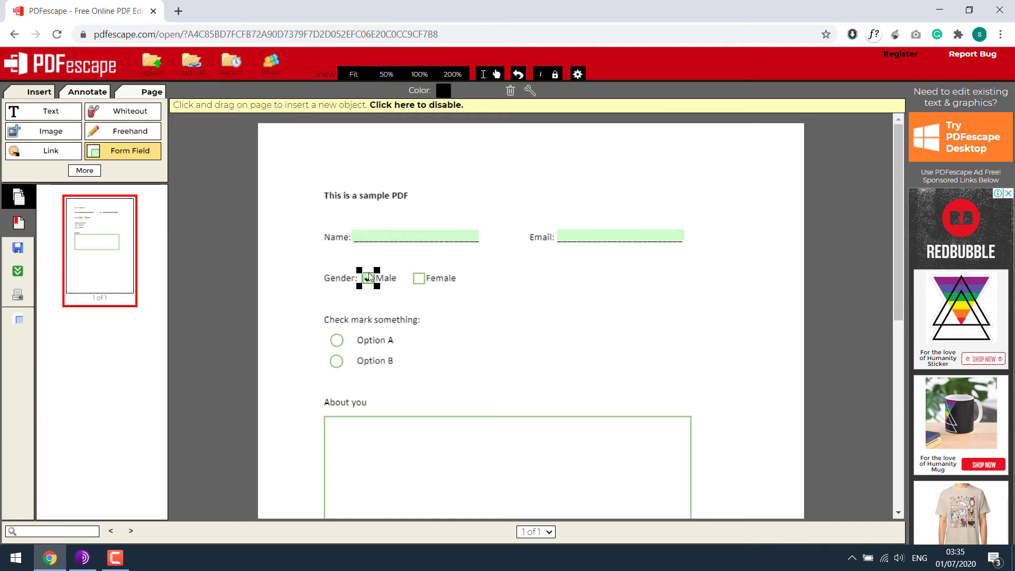
Duplicate the Male checkbox and move the copy onto the Female box.
{"action": "right_click", "coordinate": [368, 278]}
{"action": "left_click", "coordinate": [404, 298]}
{"action": "key", "text": "Right"}
{"action": "key", "text": "Right"}
{"action": "key", "text": "Right"}
{"action": "key", "text": "Right"}
{"action": "key", "text": "Right"}
{"action": "key", "text": "Right"}
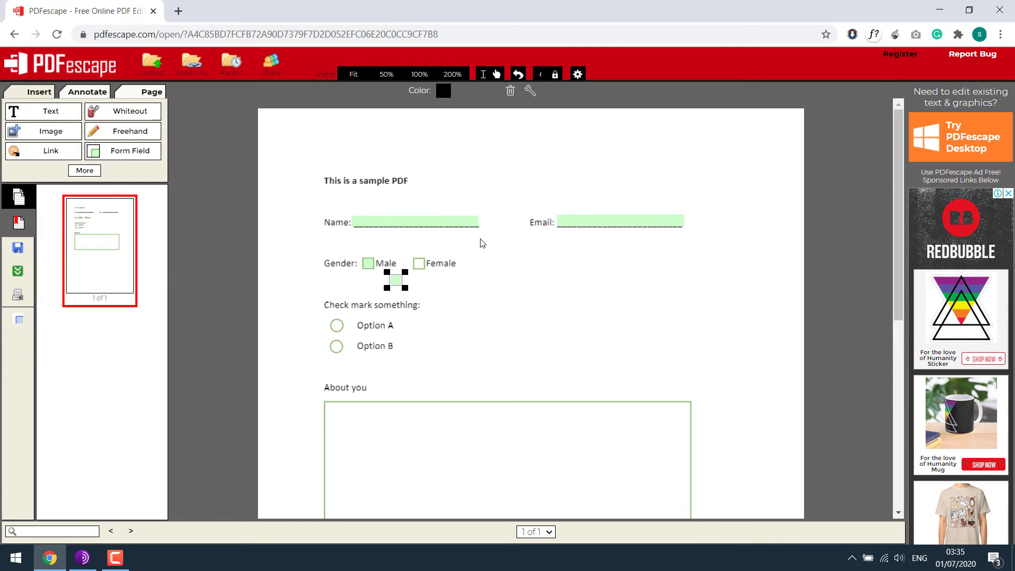
{"action": "key", "text": "Up"}
{"action": "key", "text": "Up"}
{"action": "key", "text": "Right"}
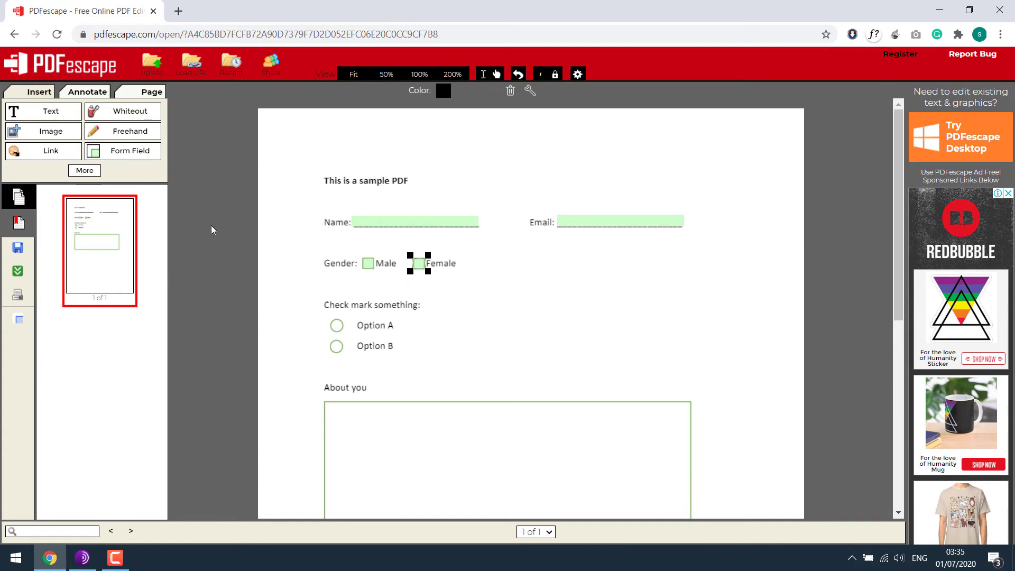
{"action": "left_click", "coordinate": [211, 229]}
Place a Radio form field on Option A's circle.
{"action": "left_click", "coordinate": [144, 153]}
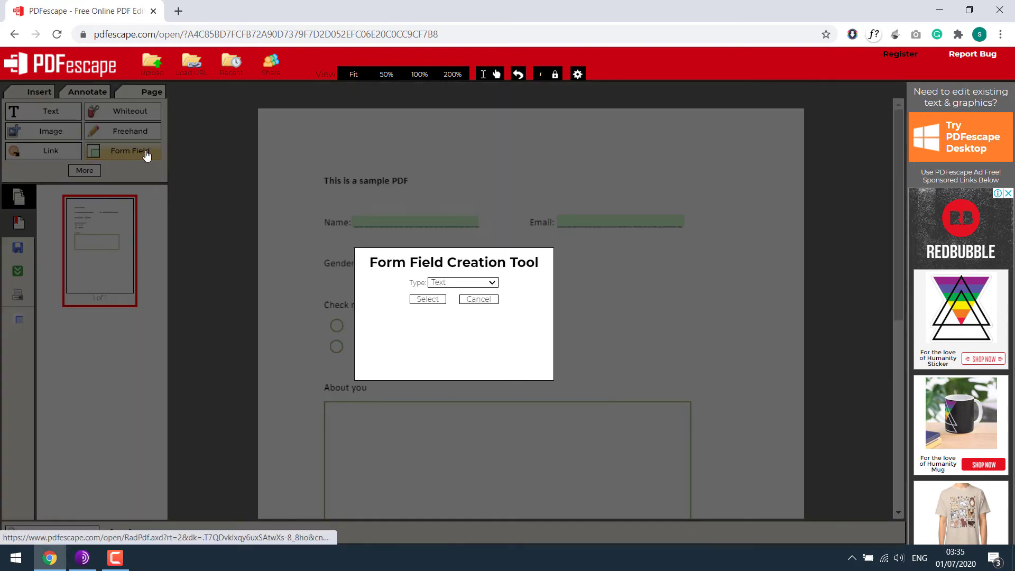
{"action": "left_click", "coordinate": [484, 282]}
{"action": "left_click", "coordinate": [431, 321]}
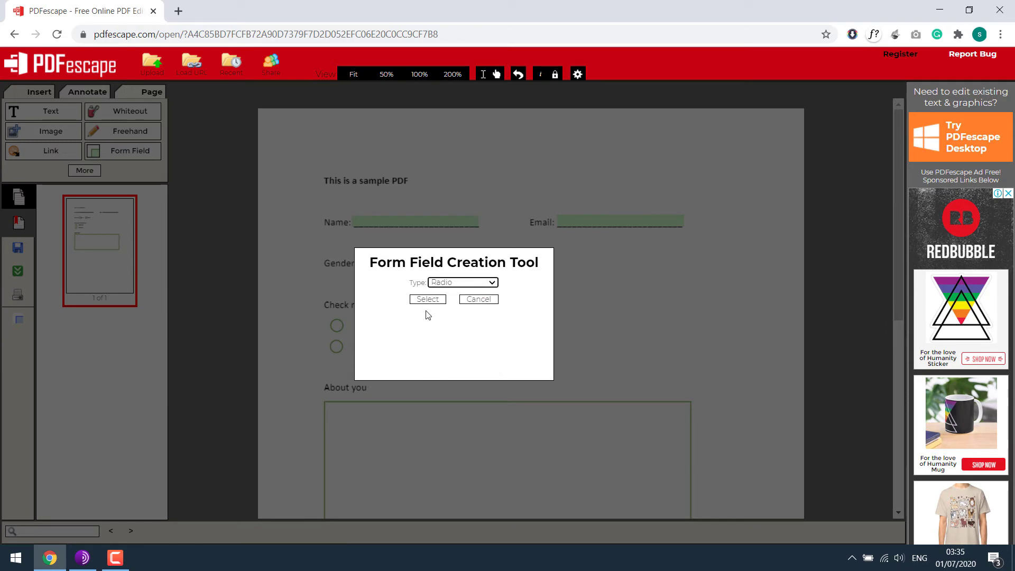
{"action": "left_click", "coordinate": [437, 299]}
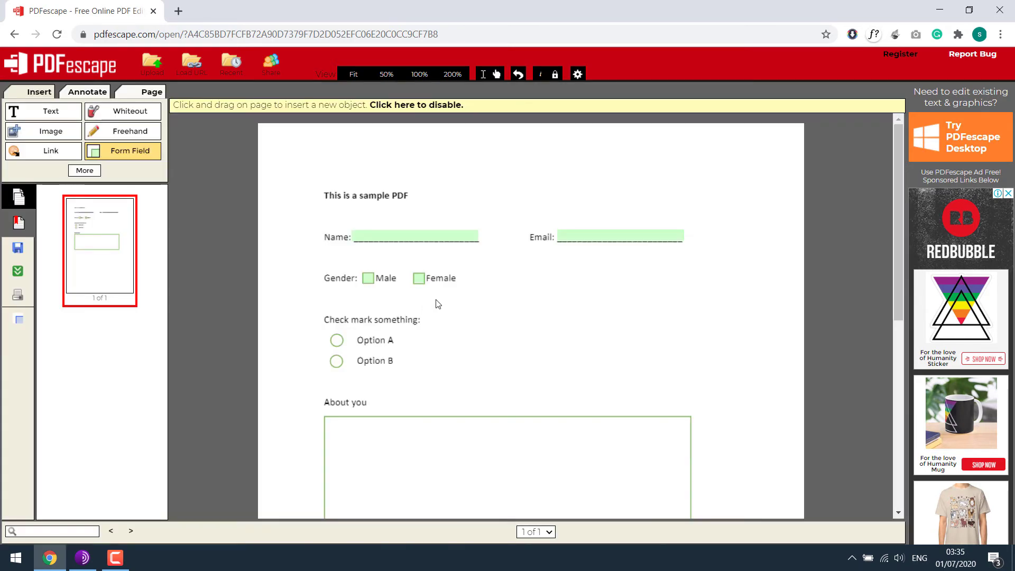
{"action": "left_click", "coordinate": [343, 346]}
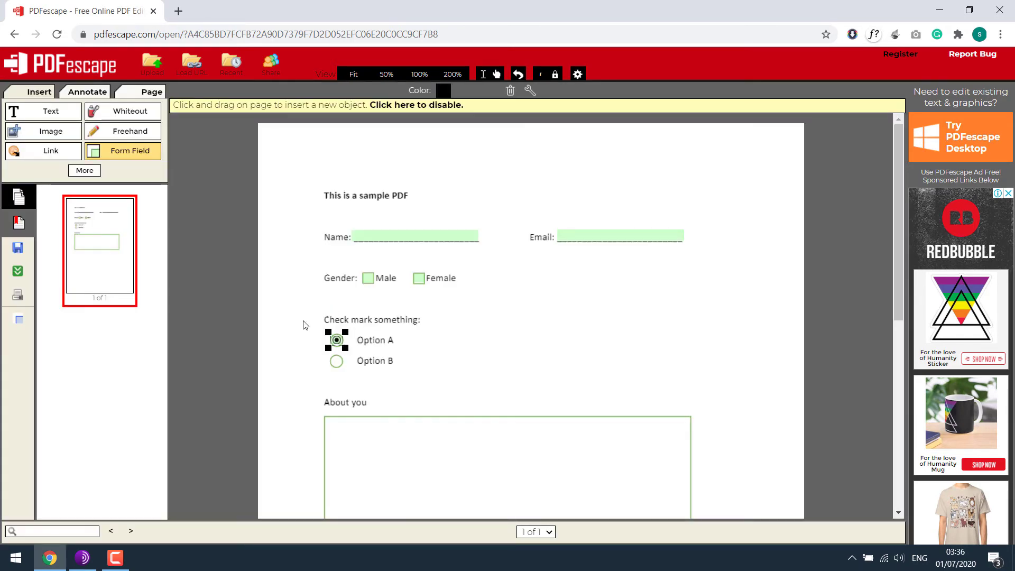
Duplicate the radio field for Option B and test switching between the options.
{"action": "right_click", "coordinate": [337, 341]}
{"action": "left_click", "coordinate": [350, 364]}
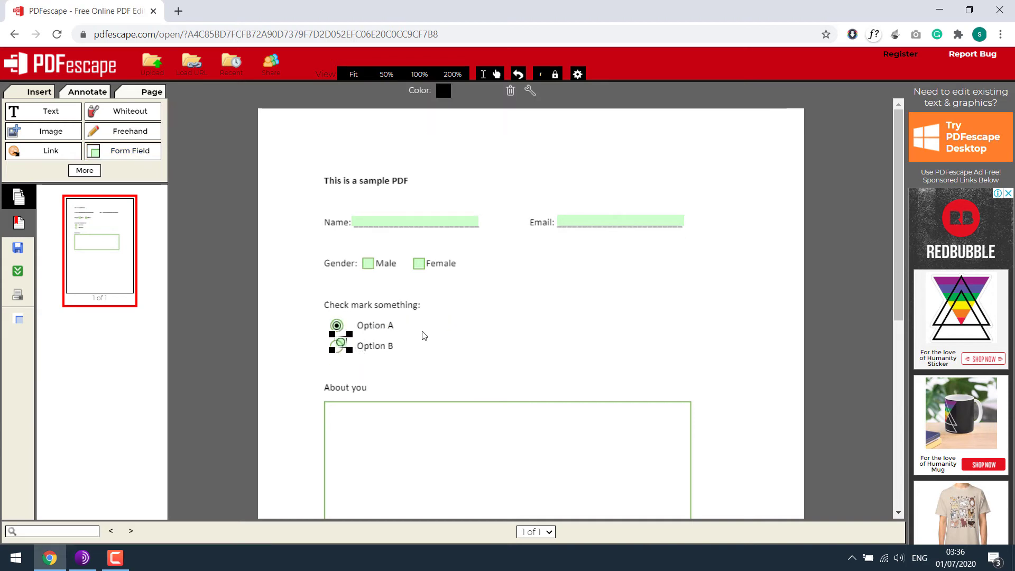
{"action": "left_click", "coordinate": [337, 326]}
{"action": "left_click", "coordinate": [336, 346]}
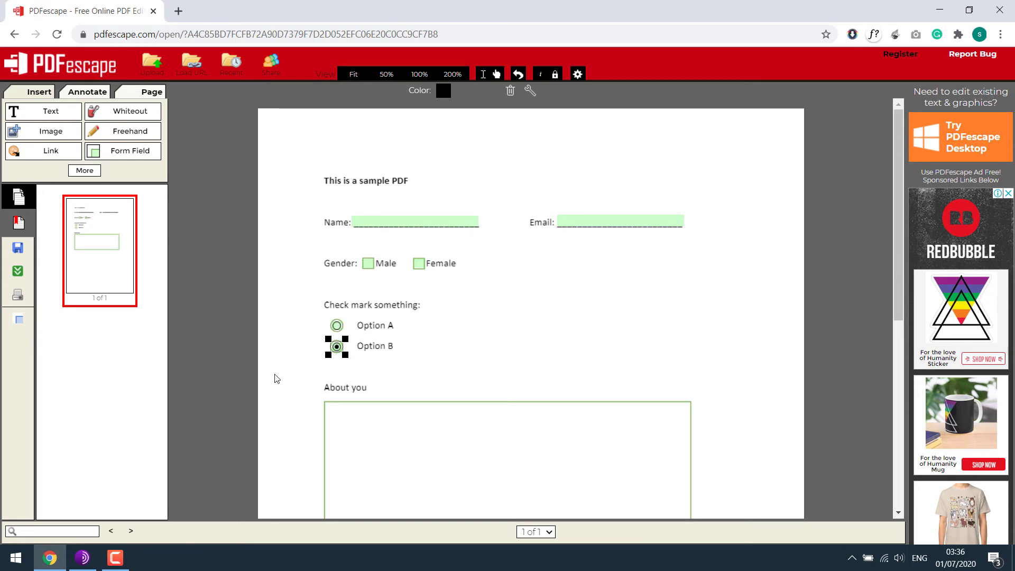
Draw a multi-line Text Paragraph field over the About you box.
{"action": "scroll", "coordinate": [266, 270], "scroll_direction": "down", "scroll_amount": 5}
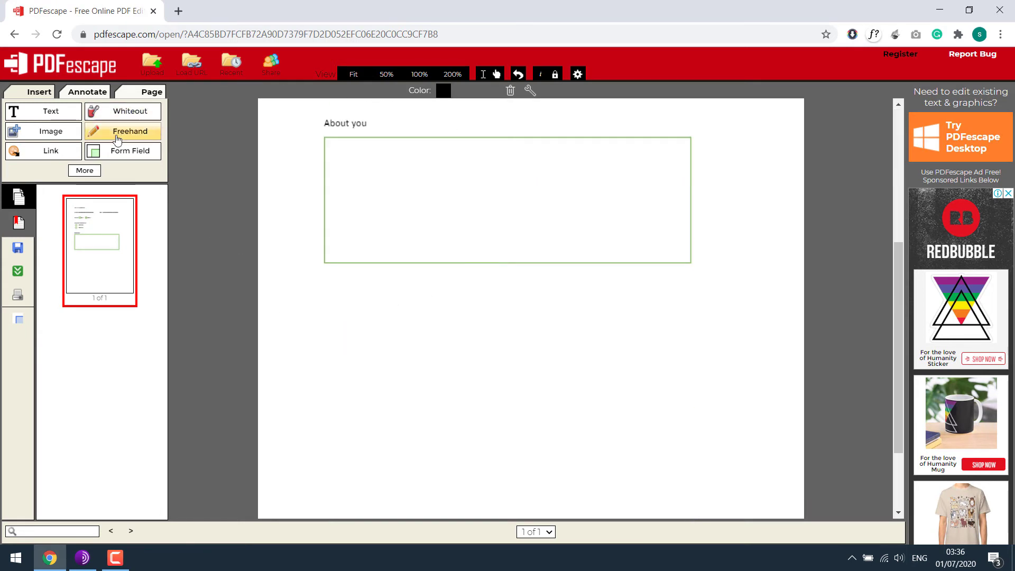
{"action": "left_click", "coordinate": [142, 157]}
{"action": "left_click", "coordinate": [491, 283]}
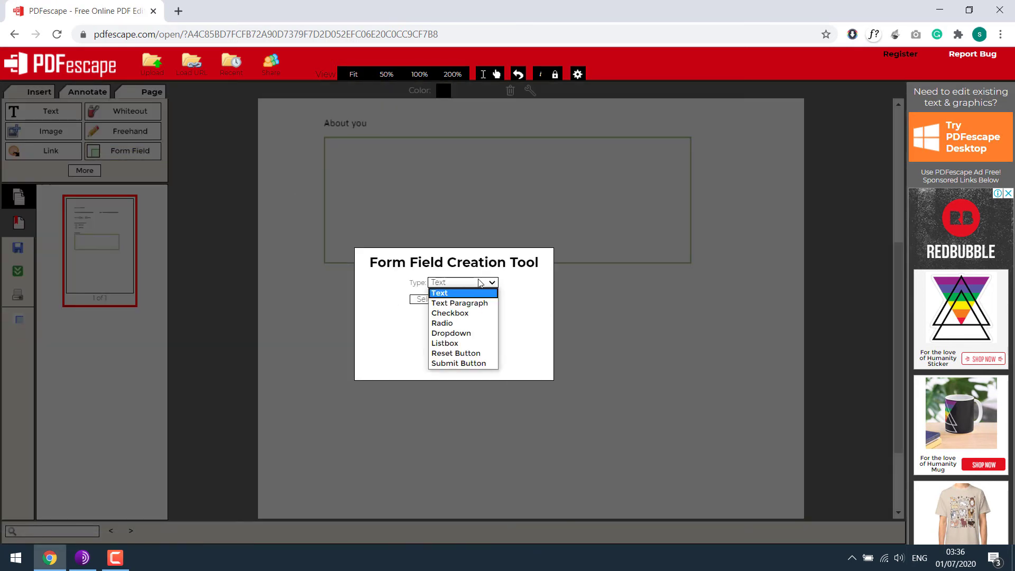
{"action": "left_click", "coordinate": [481, 304]}
{"action": "left_click", "coordinate": [427, 300]}
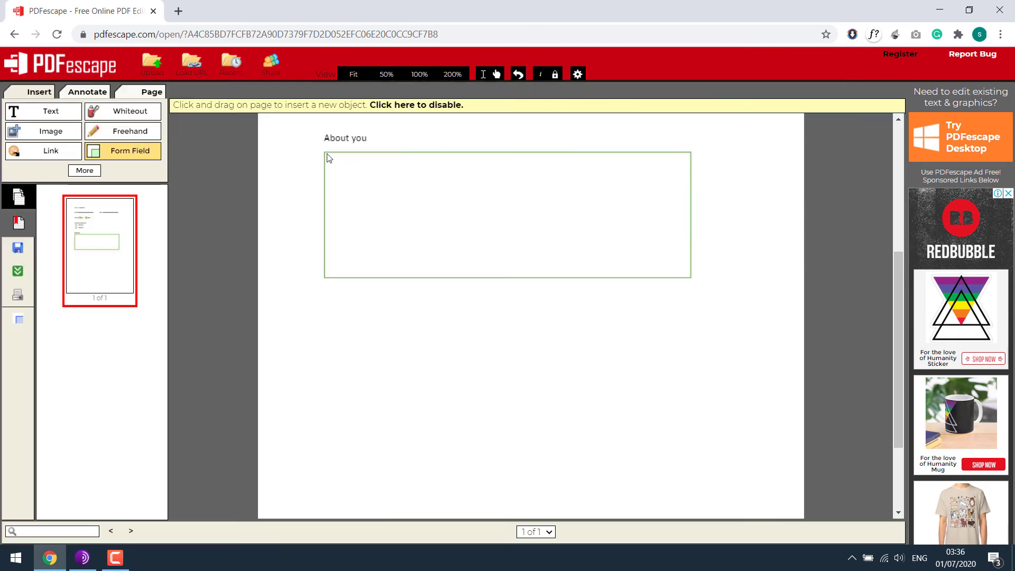
{"action": "left_click_drag", "start_coordinate": [326, 154], "coordinate": [690, 281]}
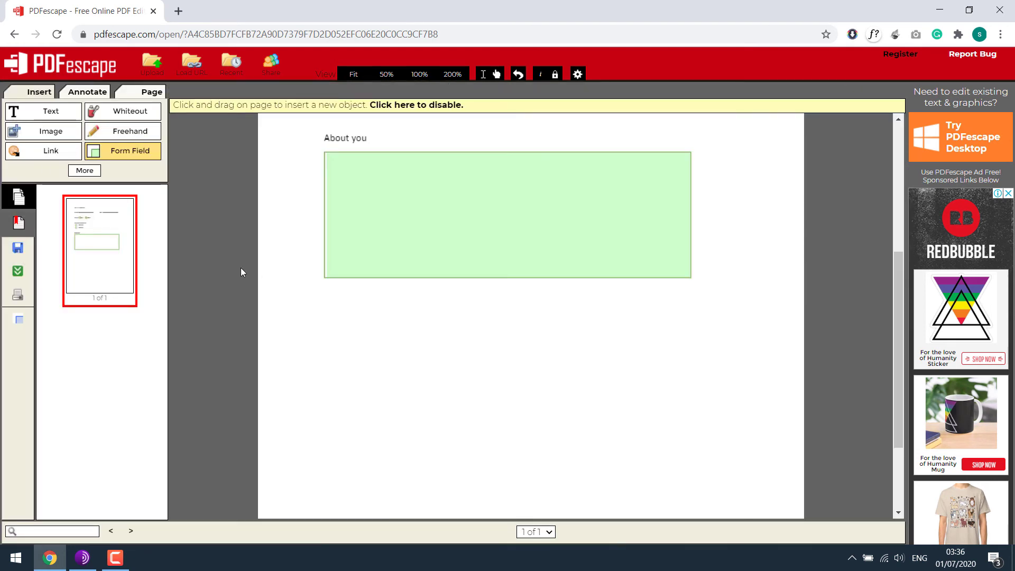
Start another form field, then cancel the field-type dialog without adding it.
{"action": "left_click", "coordinate": [138, 154]}
{"action": "left_click", "coordinate": [482, 284]}
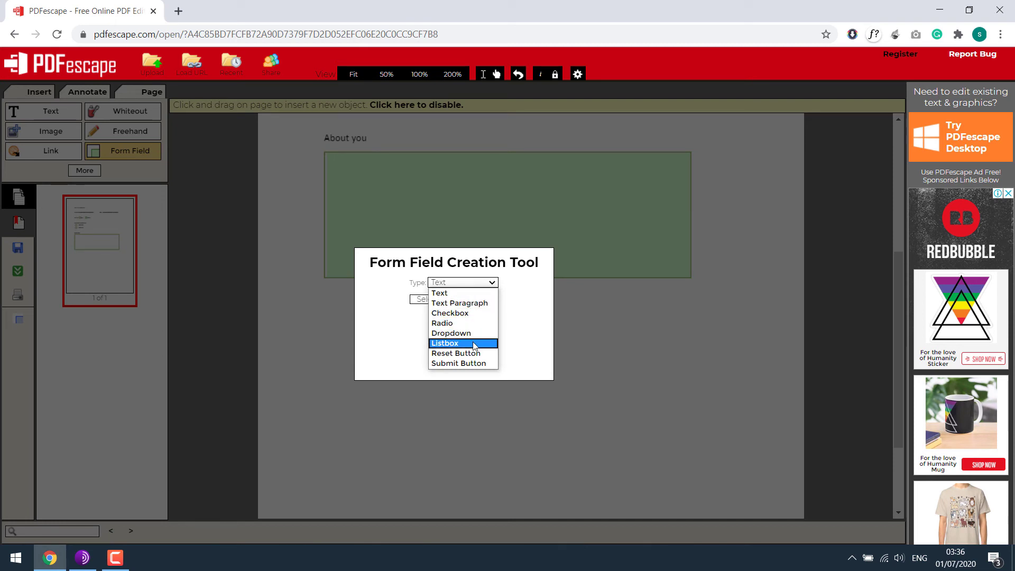
{"action": "left_click", "coordinate": [225, 309]}
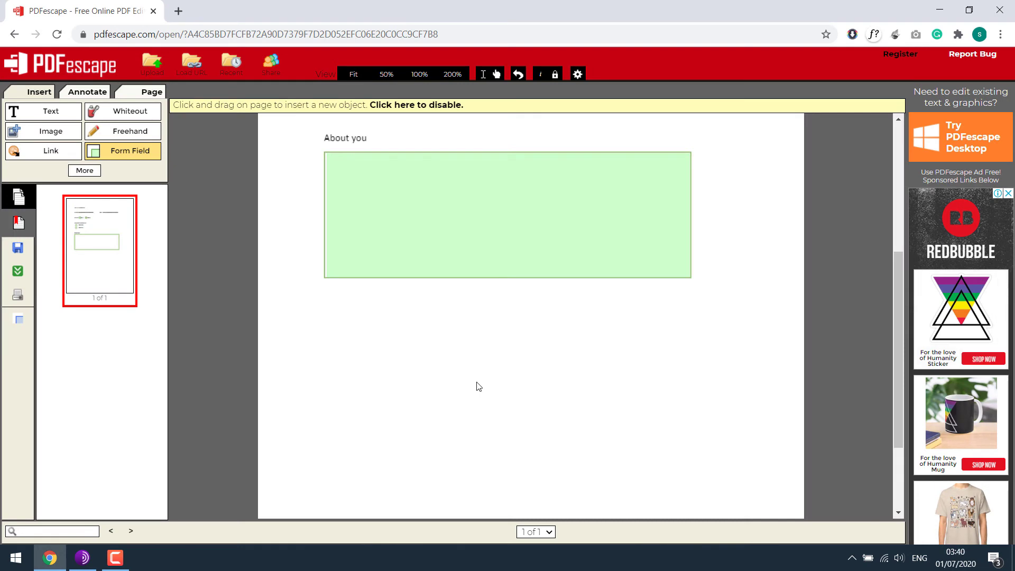
Download the edited form and locate This_is_a_sample_PDF.pdf in its folder.
{"action": "left_click", "coordinate": [19, 273]}
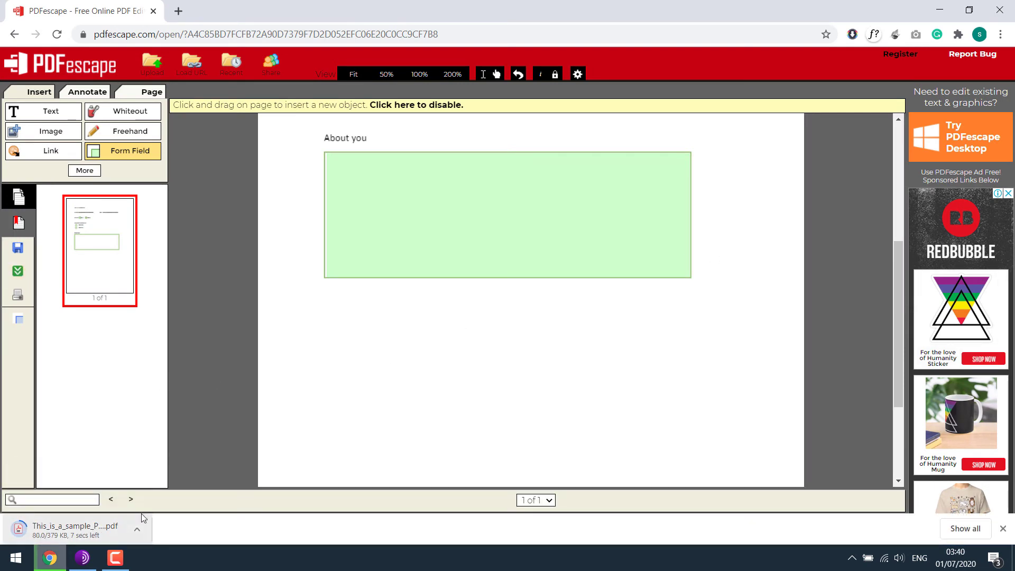
{"action": "left_click", "coordinate": [967, 533]}
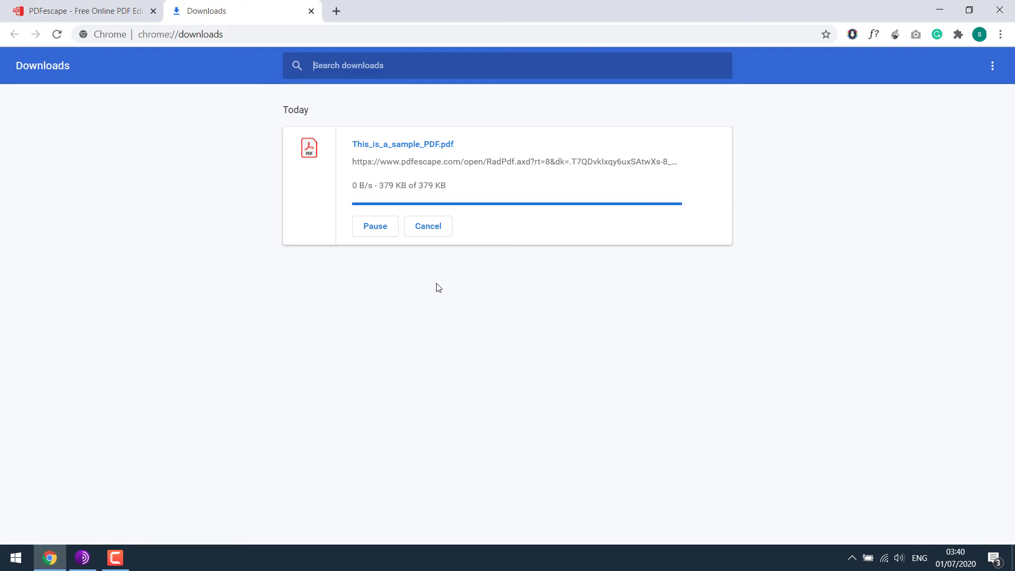
{"action": "left_click", "coordinate": [393, 192]}
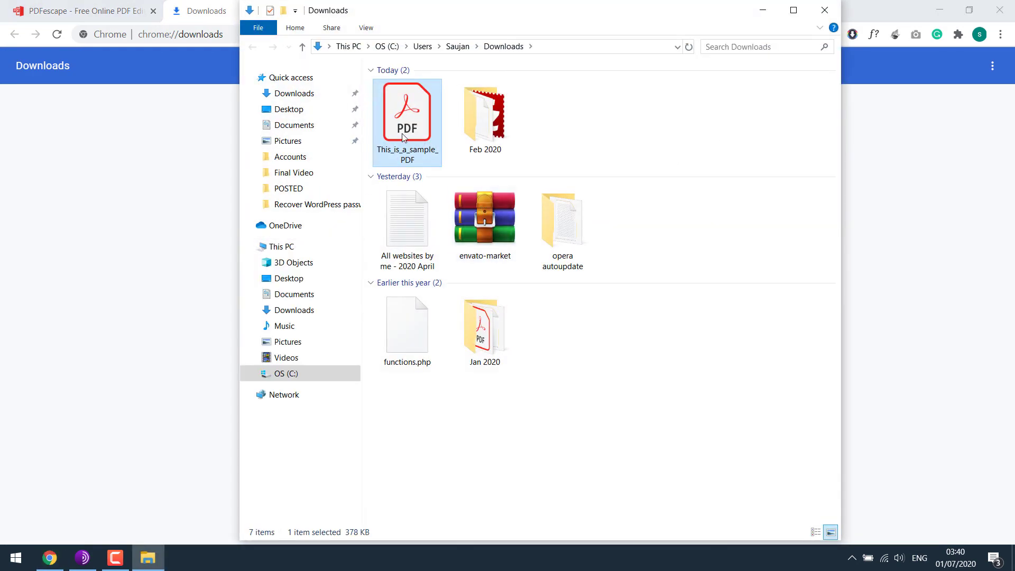
Paste the PDF onto the Windows desktop and open it in Acrobat Reader.
{"action": "left_click", "coordinate": [765, 11]}
{"action": "left_click", "coordinate": [969, 10]}
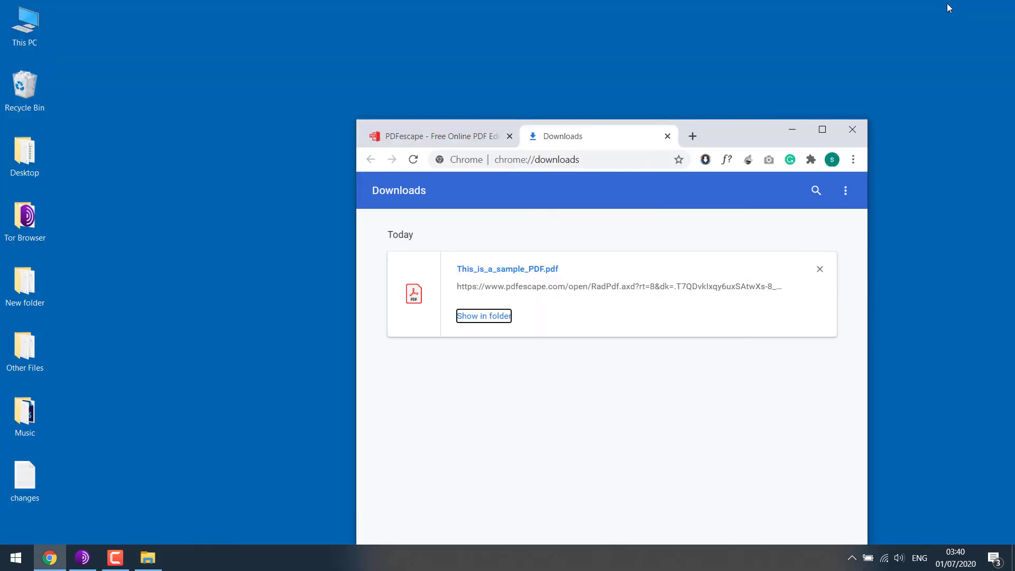
{"action": "left_click", "coordinate": [792, 130]}
{"action": "right_click", "coordinate": [535, 93]}
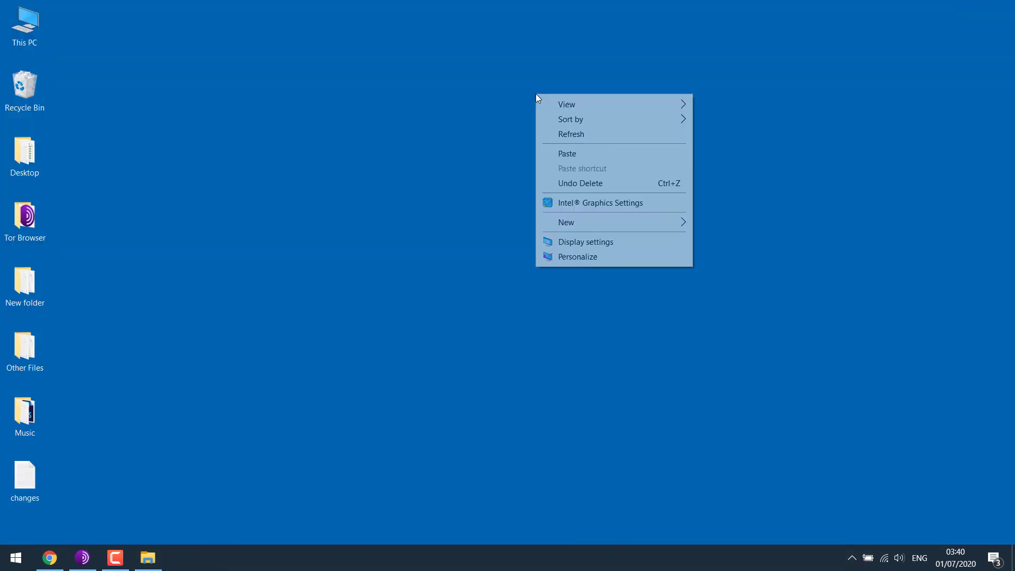
{"action": "left_click", "coordinate": [583, 155]}
{"action": "double_click", "coordinate": [528, 29]}
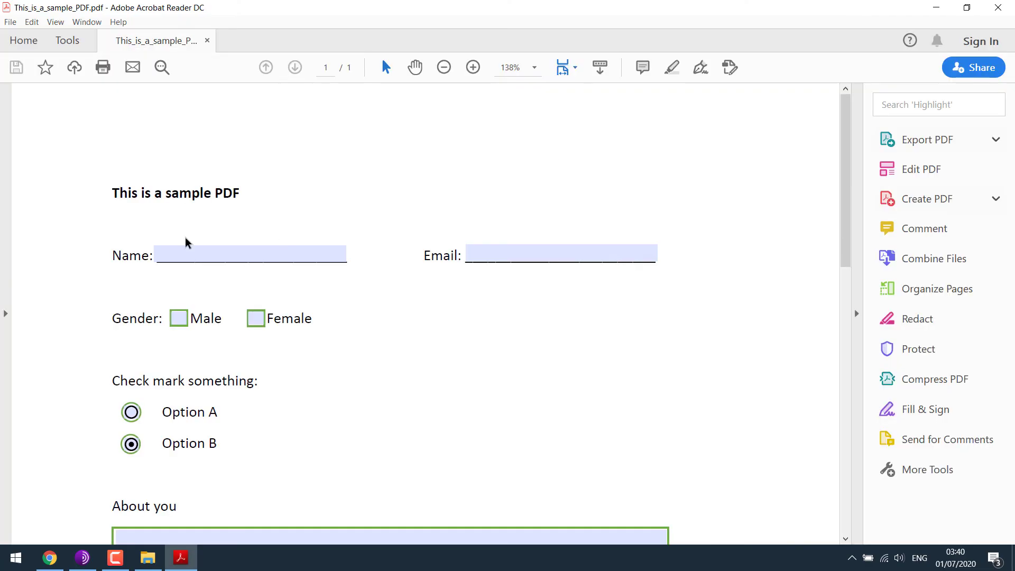
{"action": "left_click", "coordinate": [209, 252]}
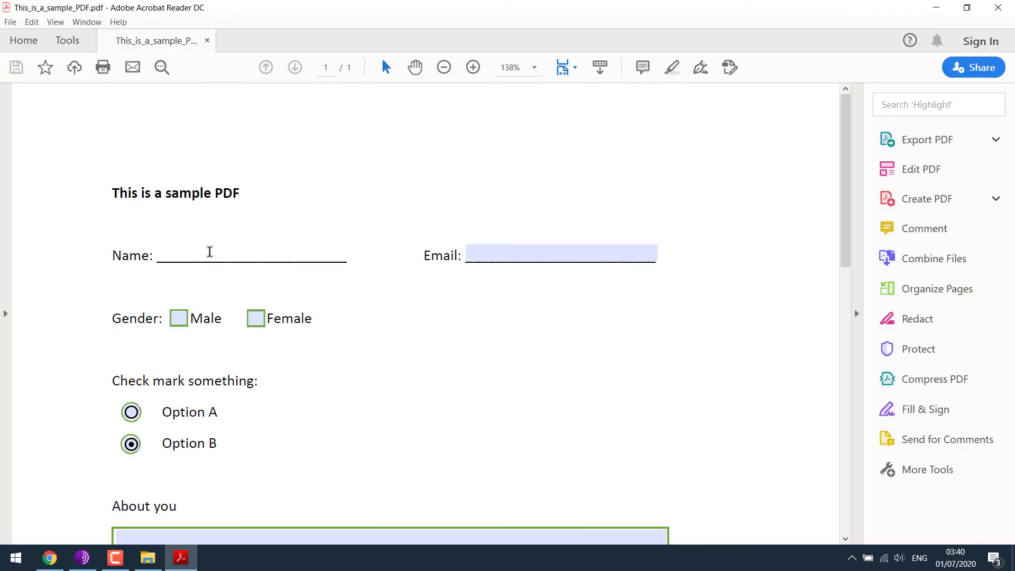
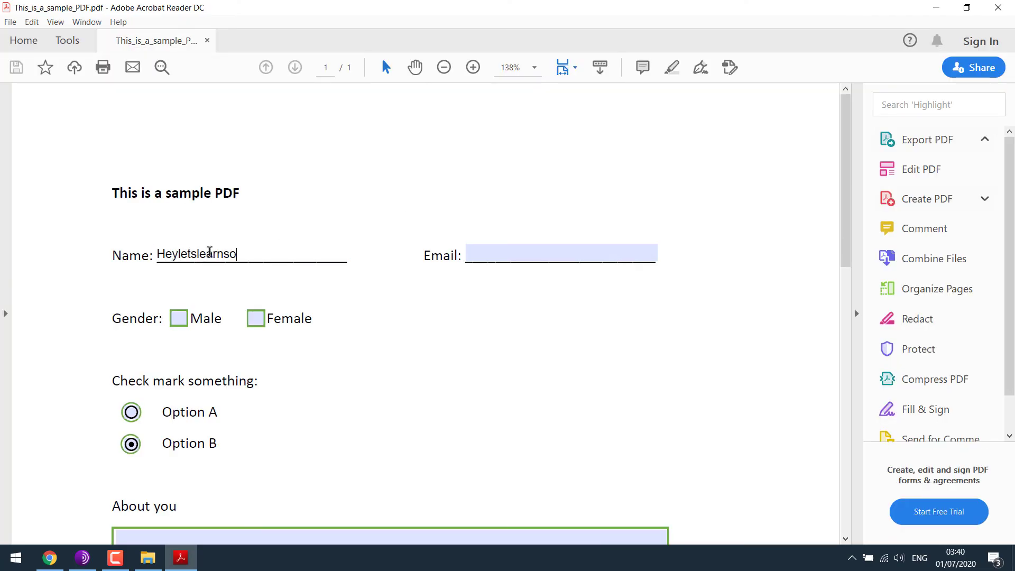
{"action": "key", "text": "ctrl+a"}
{"action": "key", "text": "ctrl+c"}
{"action": "left_click", "coordinate": [521, 253]}
{"action": "key", "text": "ctrl+v"}
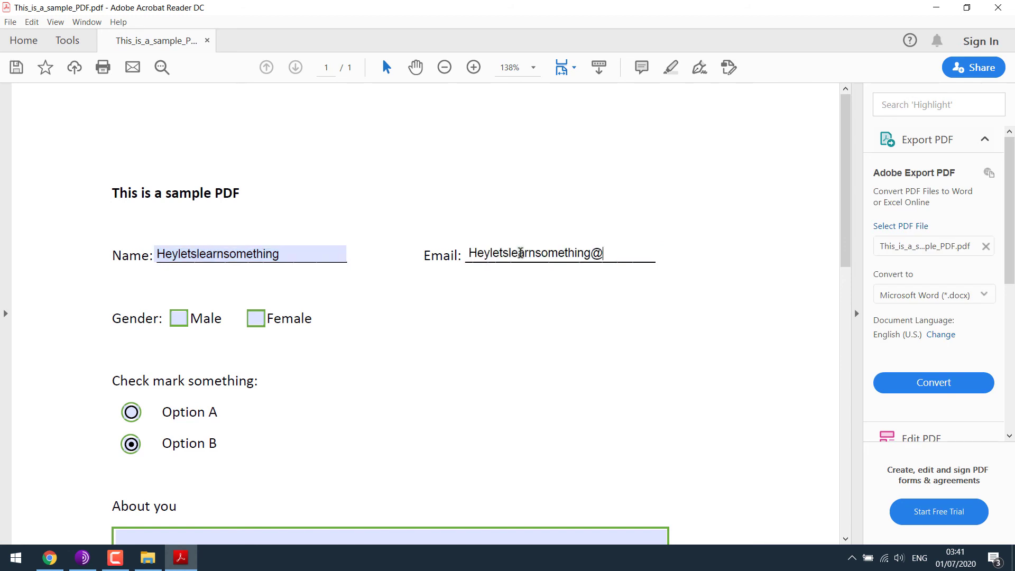
{"action": "type", "text": "@gmail.com"}
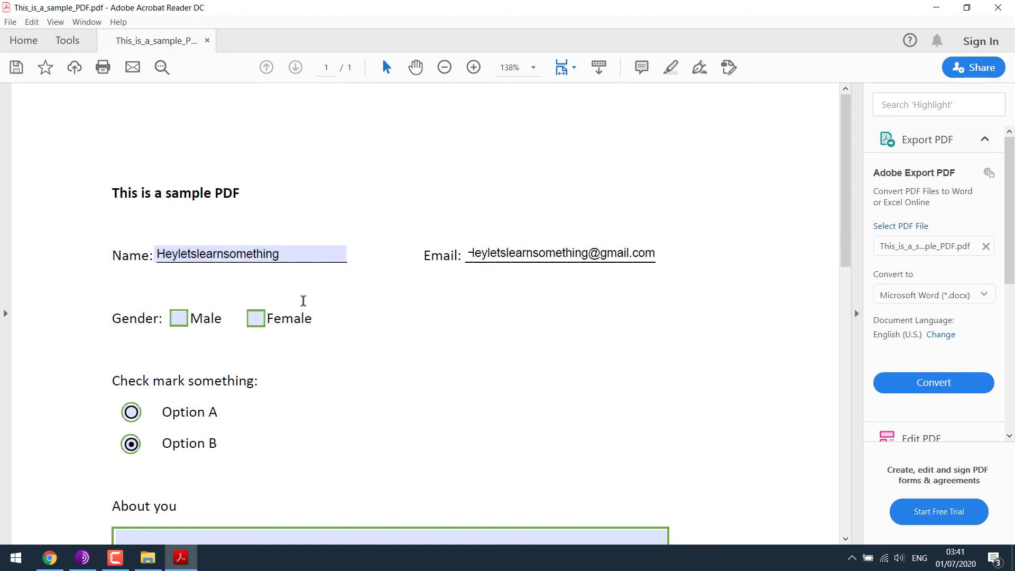
Tick Male, select Option A, and start writing in the About you box.
{"action": "left_click", "coordinate": [177, 321]}
{"action": "left_click", "coordinate": [131, 413]}
{"action": "scroll", "coordinate": [279, 424], "scroll_direction": "down", "scroll_amount": 5}
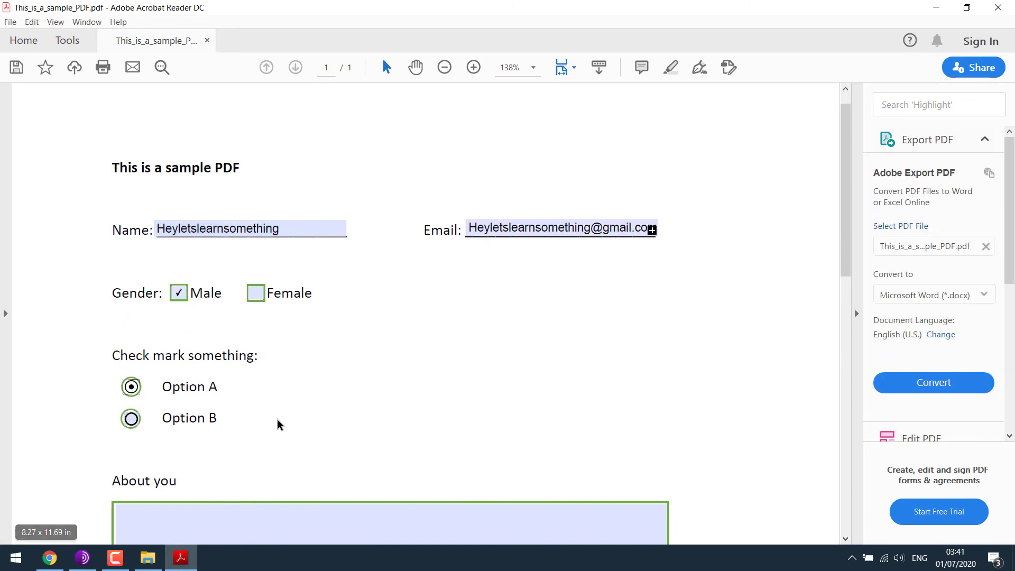
{"action": "left_click", "coordinate": [296, 437]}
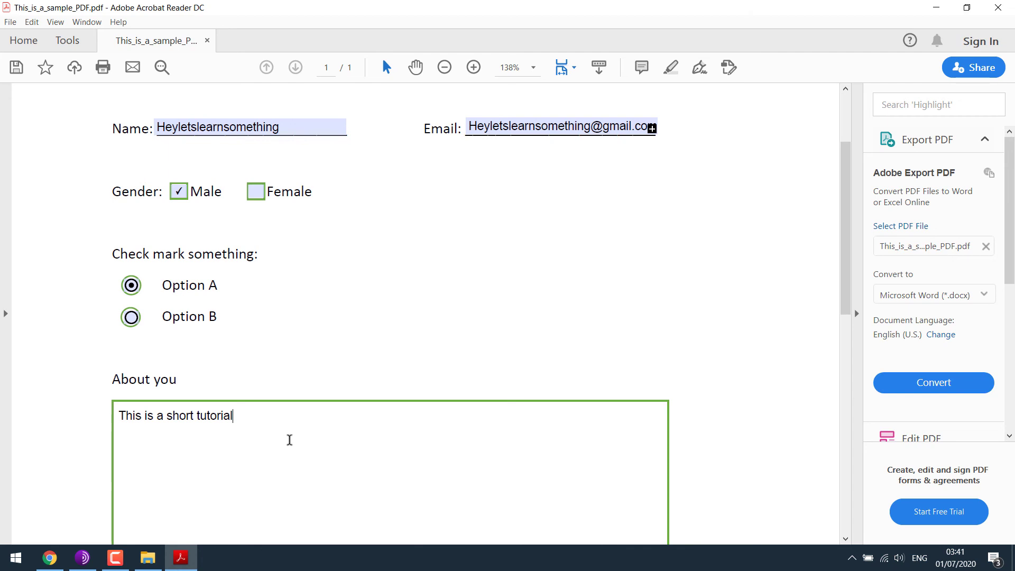
Check the printer list, keeping Microsoft Print to PDF, and cancel printing.
{"action": "key", "text": "ctrl+p"}
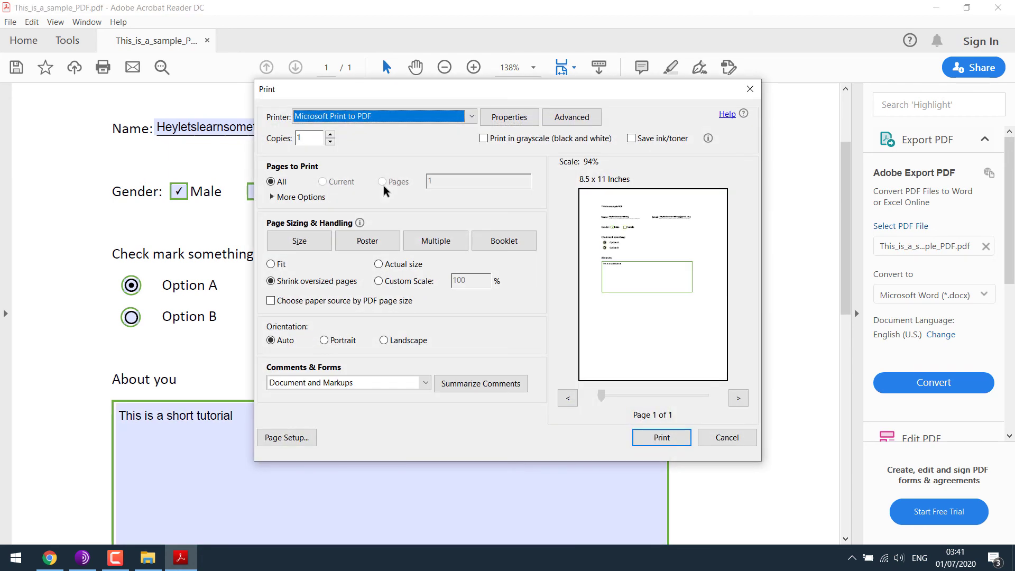
{"action": "left_click", "coordinate": [362, 120]}
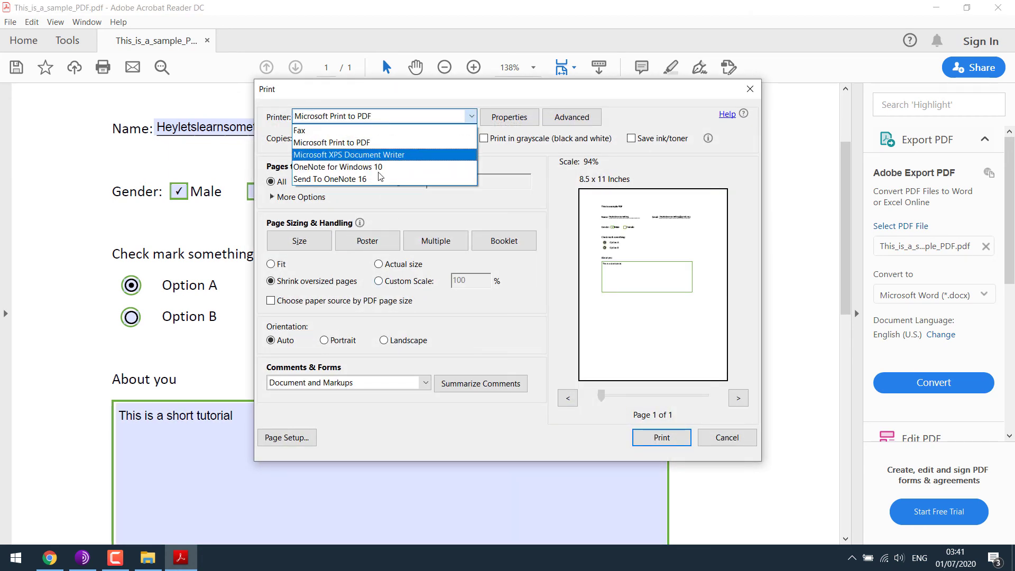
{"action": "key", "text": "Escape"}
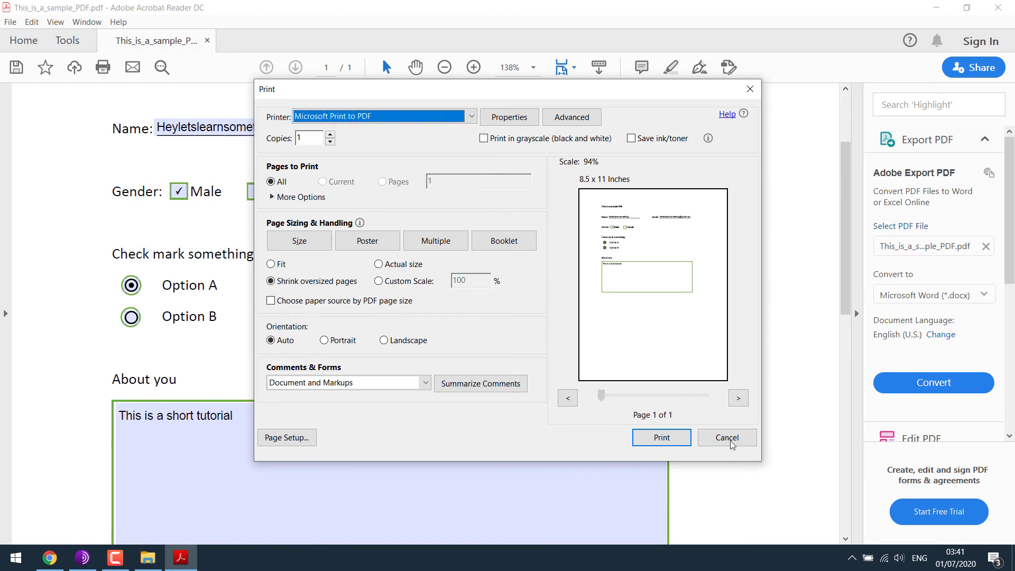
{"action": "left_click", "coordinate": [727, 438]}
Save the filled form to the Desktop as Completed form.pdf.
{"action": "scroll", "coordinate": [842, 254], "scroll_direction": "up", "scroll_amount": 3}
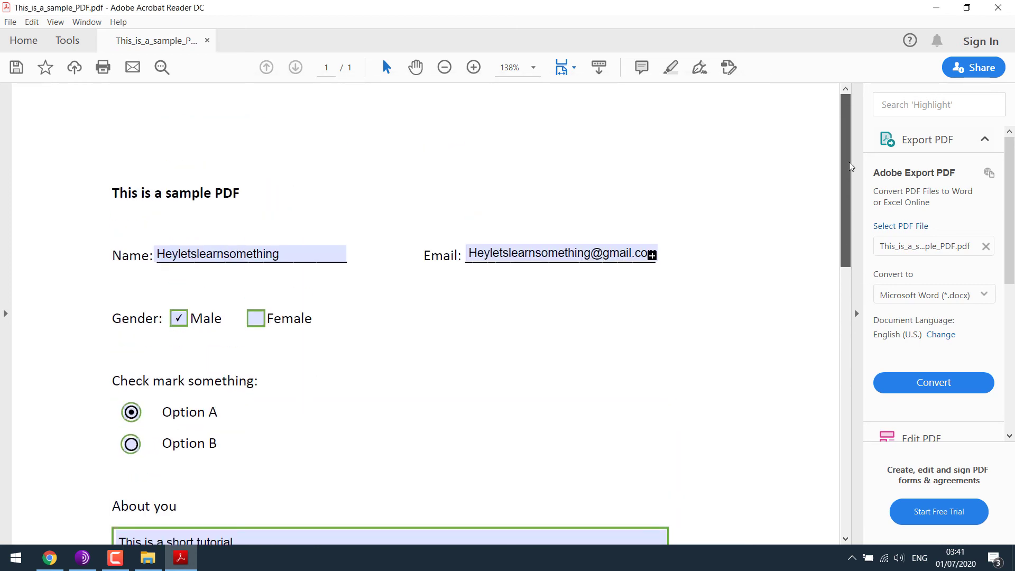
{"action": "left_click", "coordinate": [12, 23]}
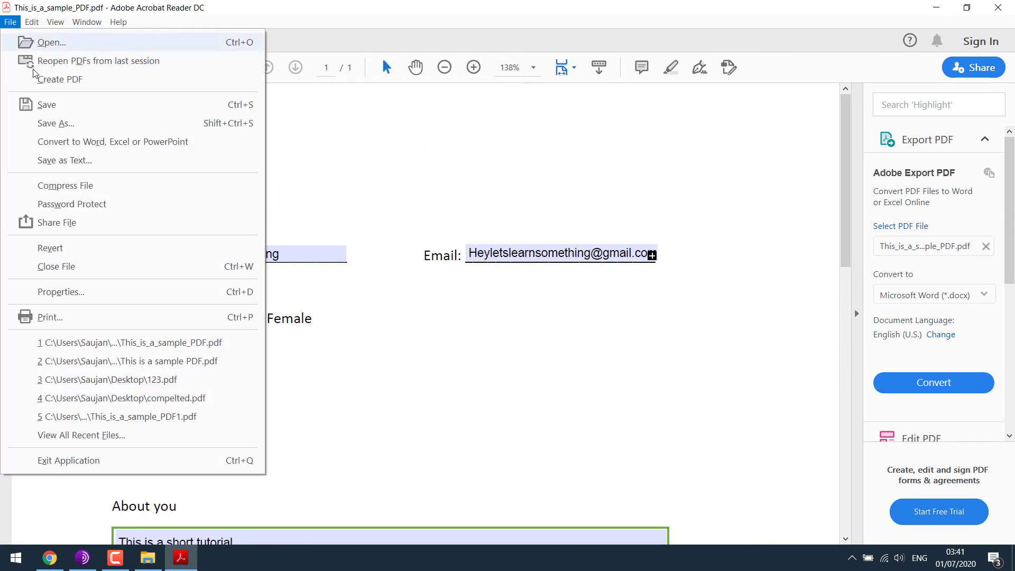
{"action": "left_click", "coordinate": [50, 122]}
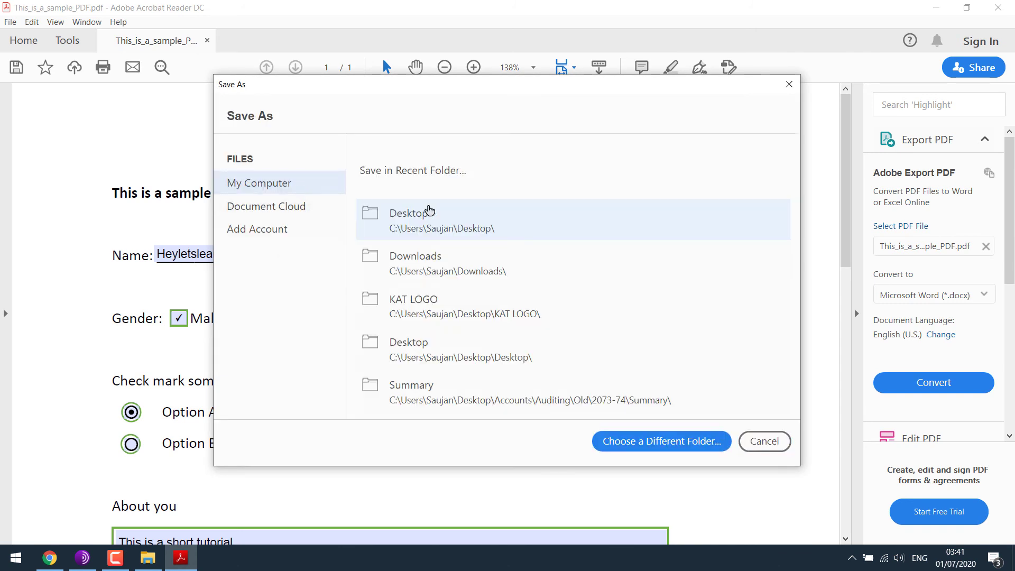
{"action": "left_click", "coordinate": [429, 209]}
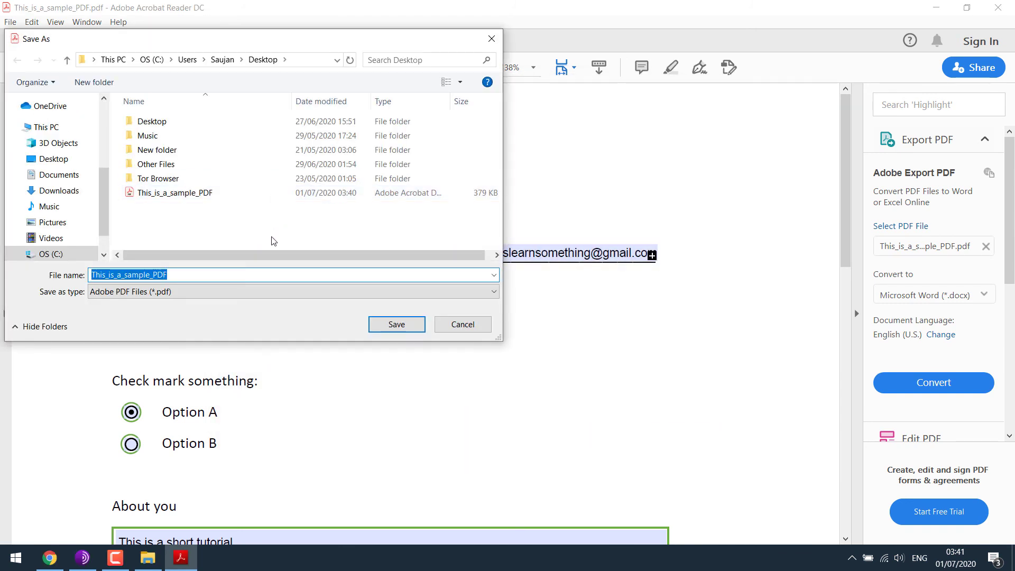
{"action": "type", "text": "Completed form"}
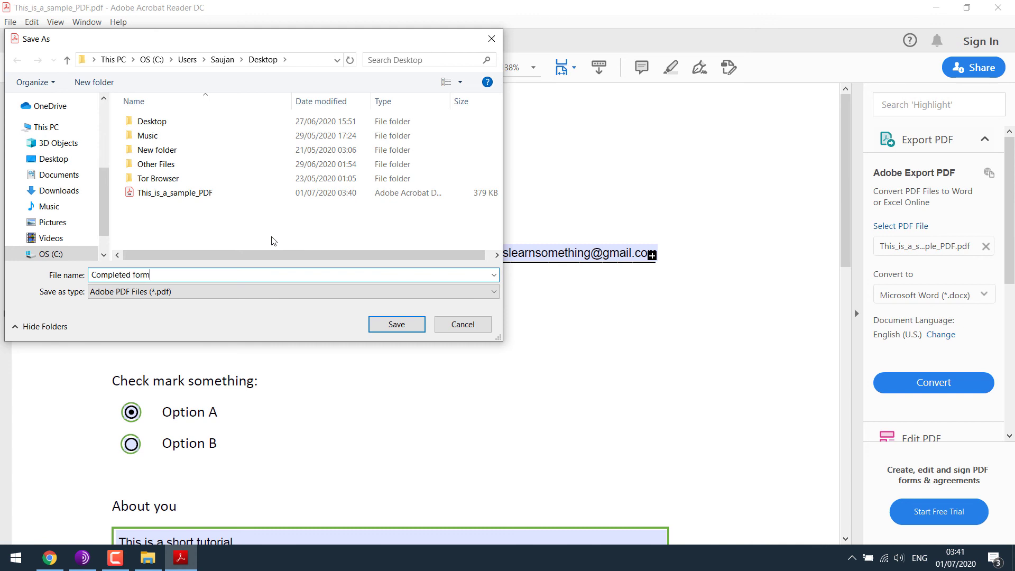
{"action": "key", "text": "Return"}
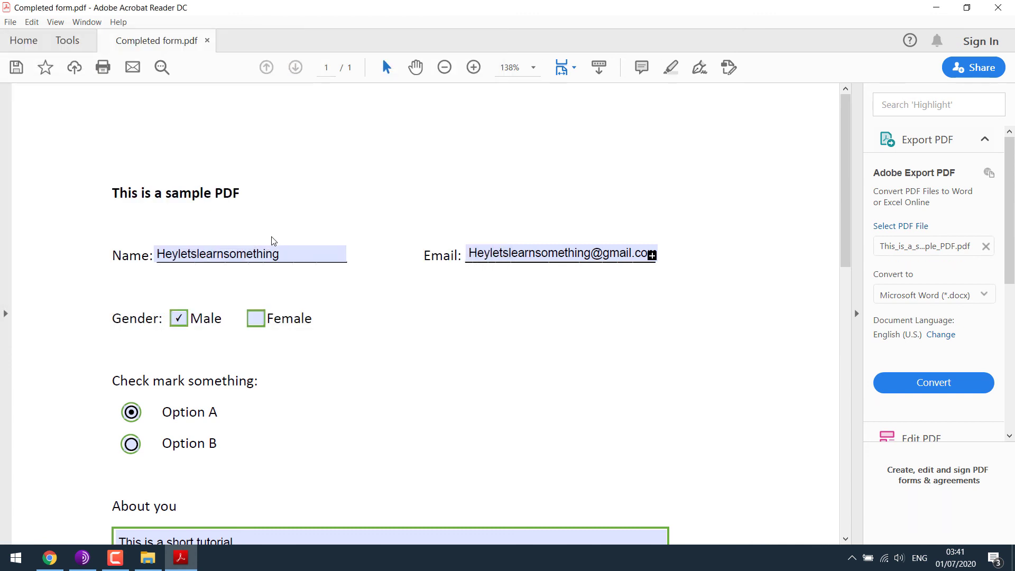
Reopen Completed form and edit the Email entry to remove its domain.
{"action": "left_click", "coordinate": [999, 7]}
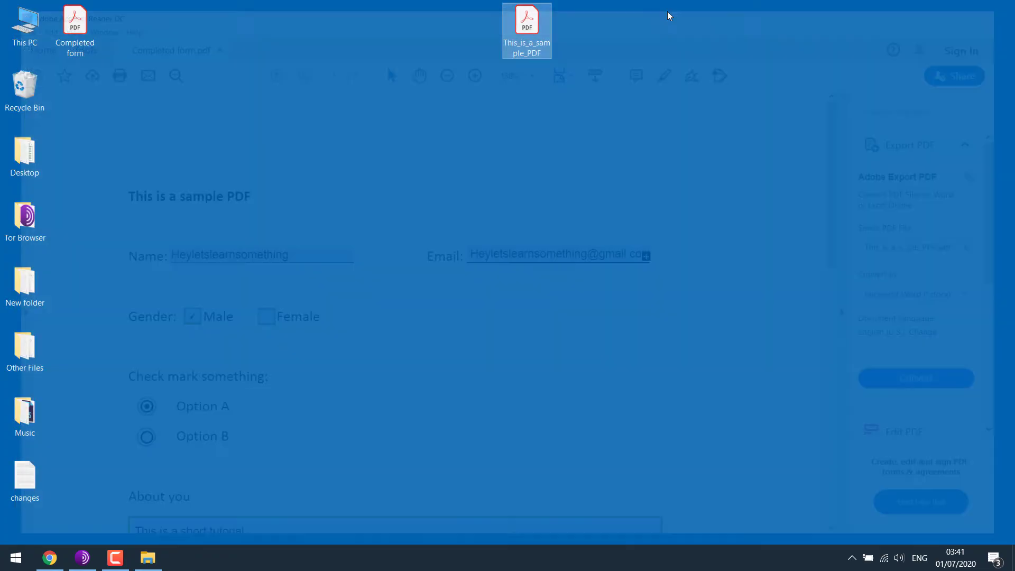
{"action": "double_click", "coordinate": [86, 15]}
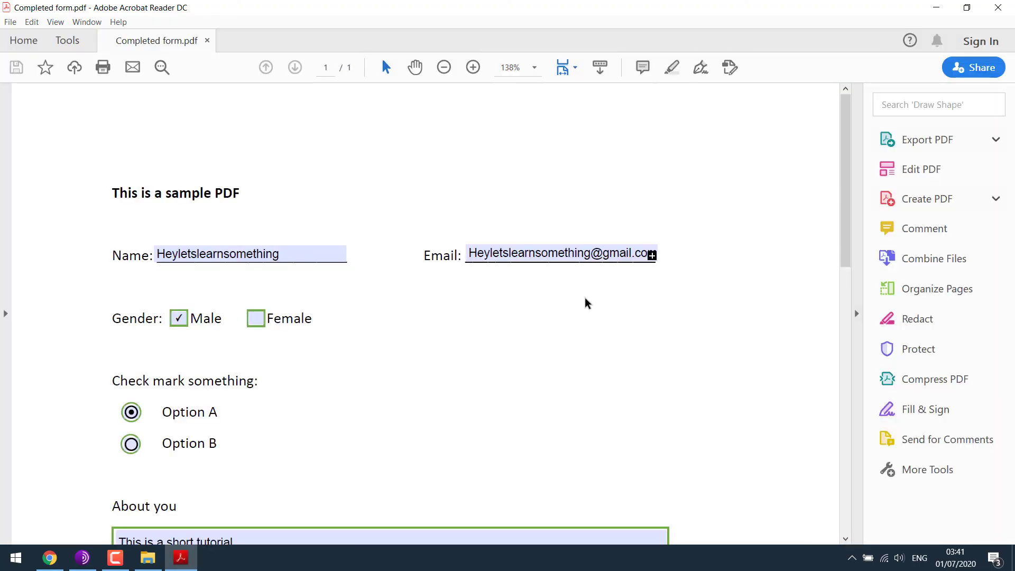
{"action": "left_click", "coordinate": [631, 251]}
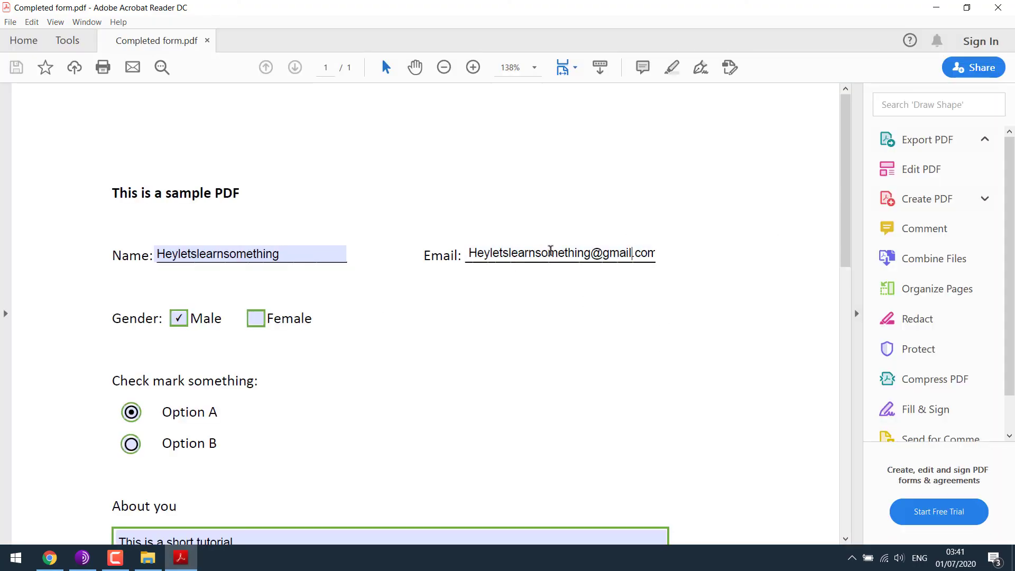
{"action": "key", "text": "BackSpace"}
{"action": "key", "text": "BackSpace"}
{"action": "key", "text": "BackSpace"}
{"action": "key", "text": "BackSpace"}
{"action": "key", "text": "BackSpace"}
{"action": "key", "text": "BackSpace"}
{"action": "key", "text": "BackSpace"}
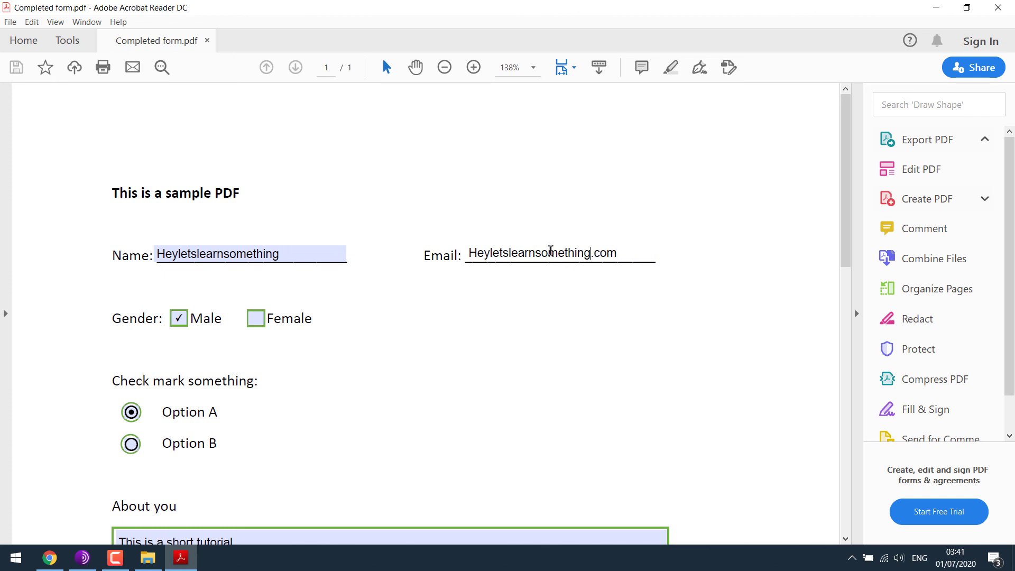
{"action": "type", "text": "ing"}
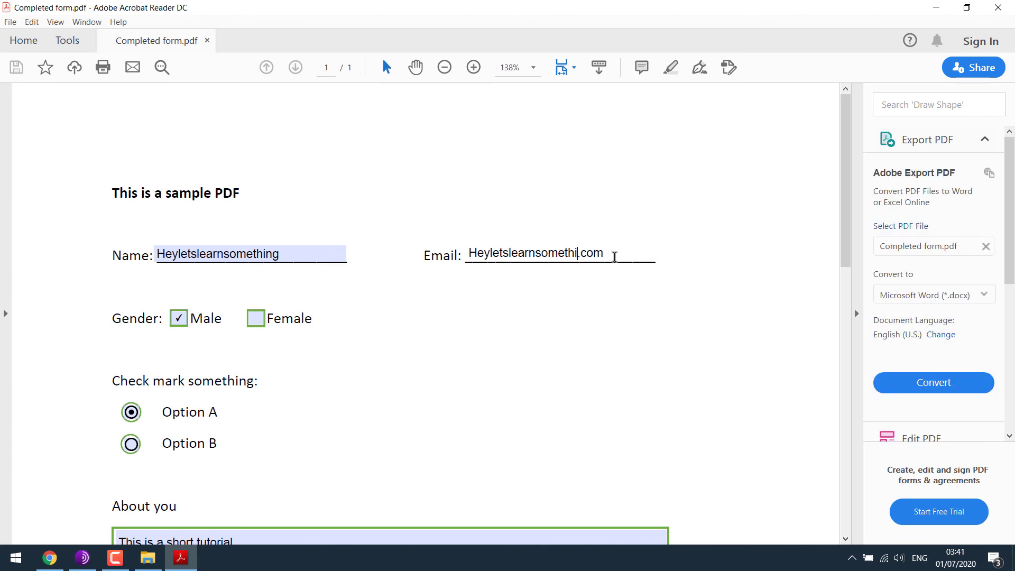
{"action": "key", "text": "Delete"}
{"action": "key", "text": "Delete"}
{"action": "key", "text": "Delete"}
{"action": "key", "text": "Delete"}
Save the form to the Desktop as 123.pdf and return to the Email field.
{"action": "left_click", "coordinate": [10, 22]}
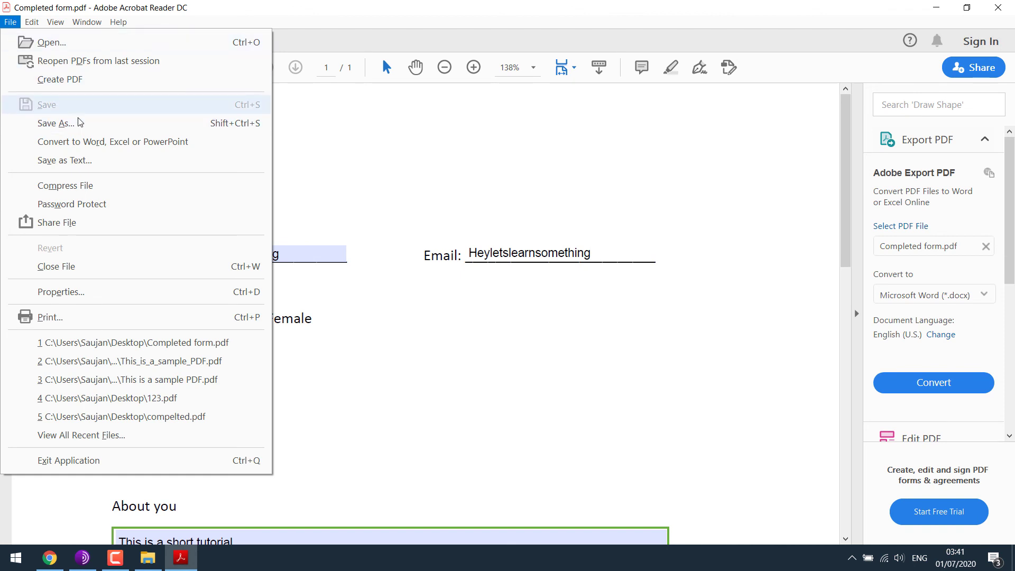
{"action": "left_click", "coordinate": [55, 125]}
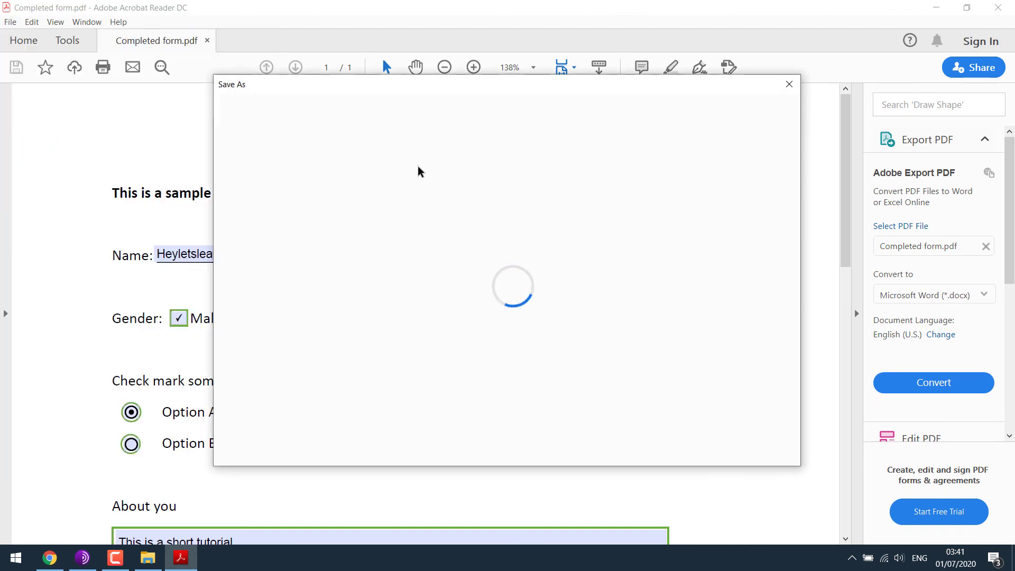
{"action": "left_click", "coordinate": [394, 220]}
{"action": "type", "text": "123"}
{"action": "left_click", "coordinate": [408, 332]}
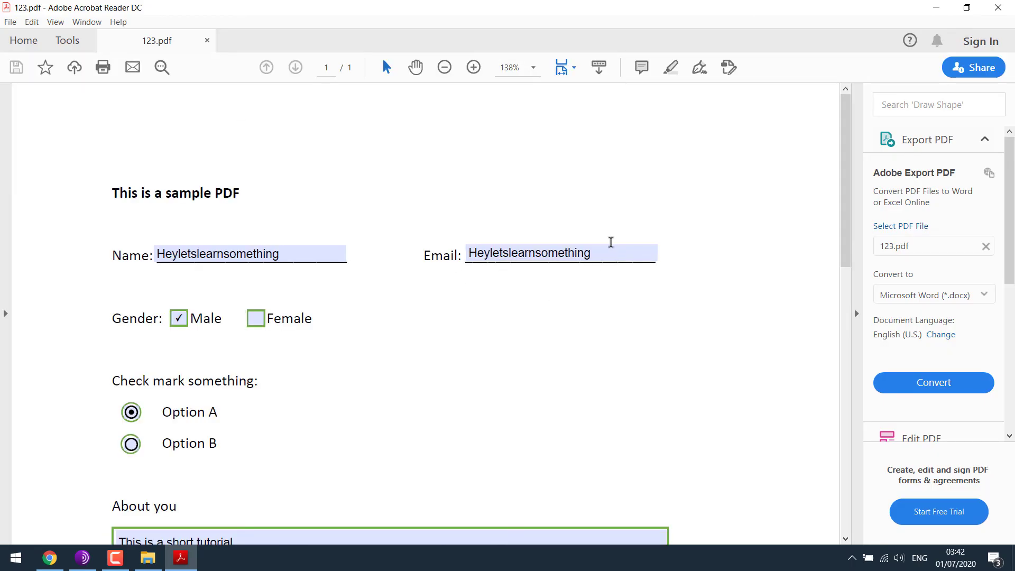
{"action": "left_click", "coordinate": [622, 255]}
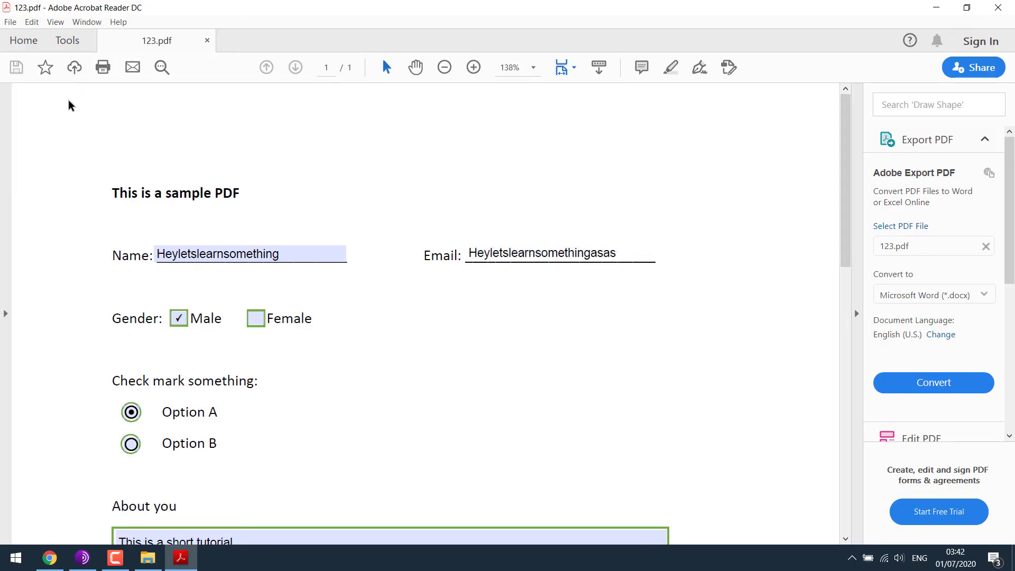